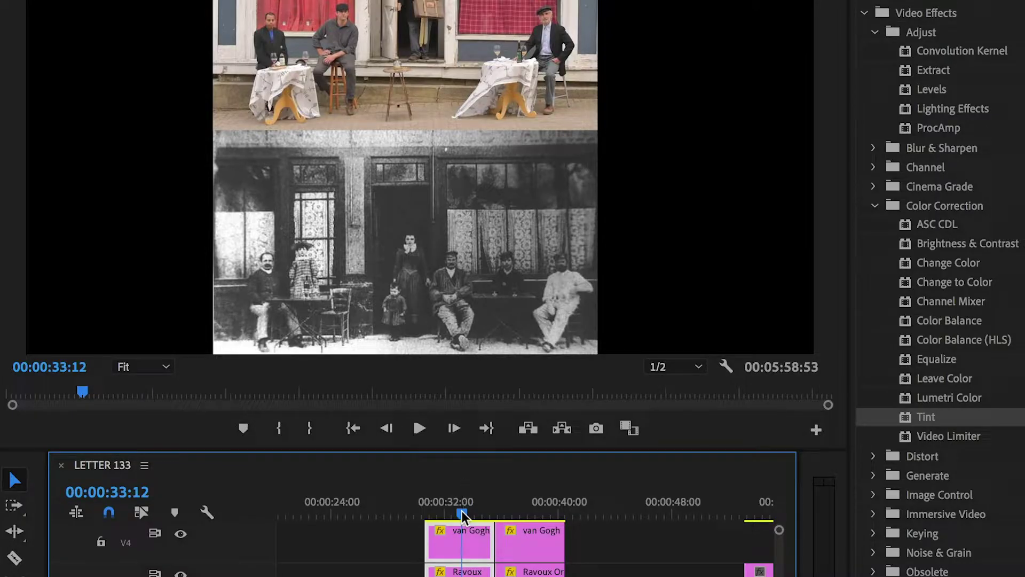
Try the Extract effect on the second van Gogh clip on V4
drag(462, 510, 514, 514)
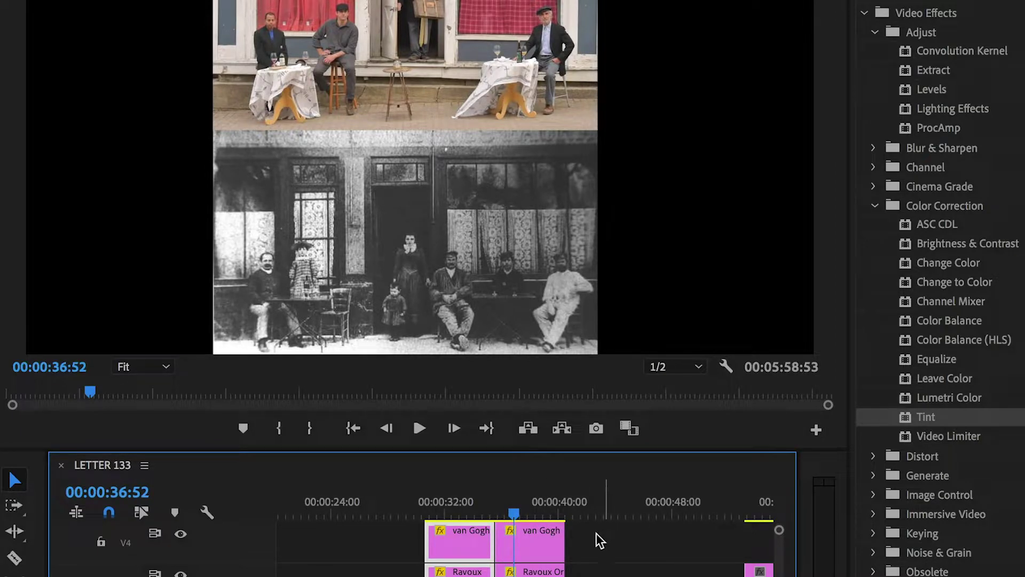
click(540, 547)
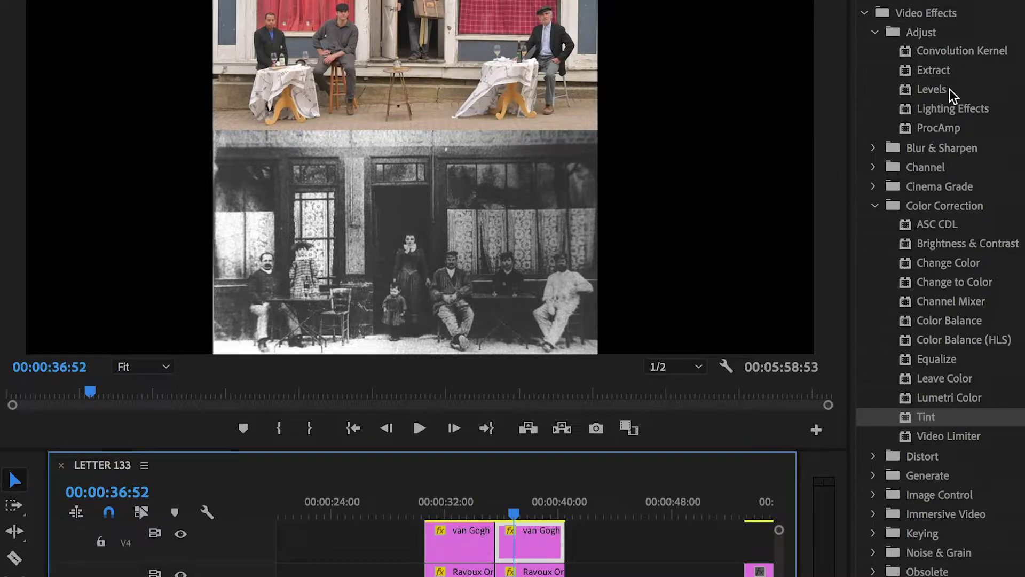
click(906, 75)
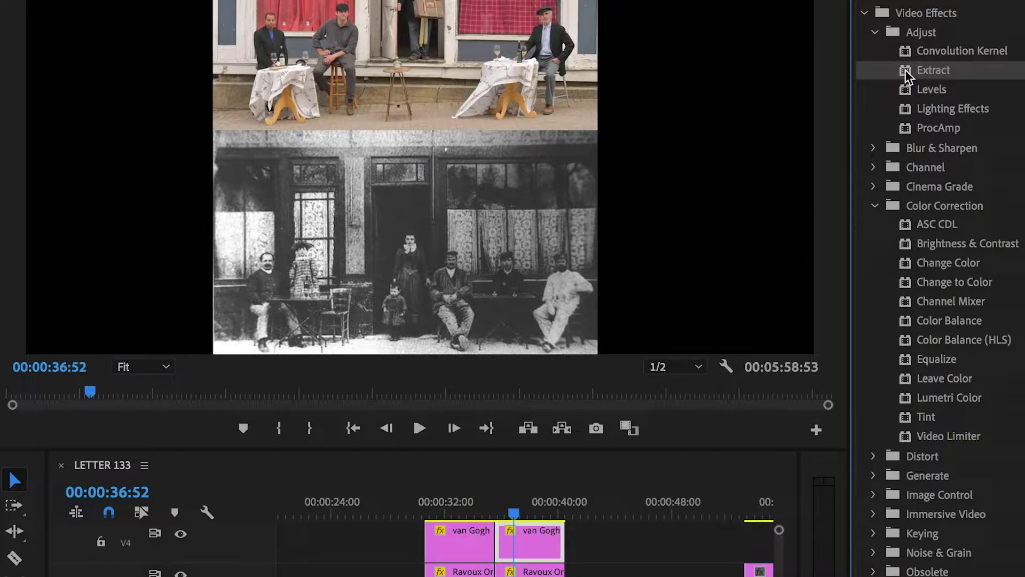
drag(906, 74, 529, 540)
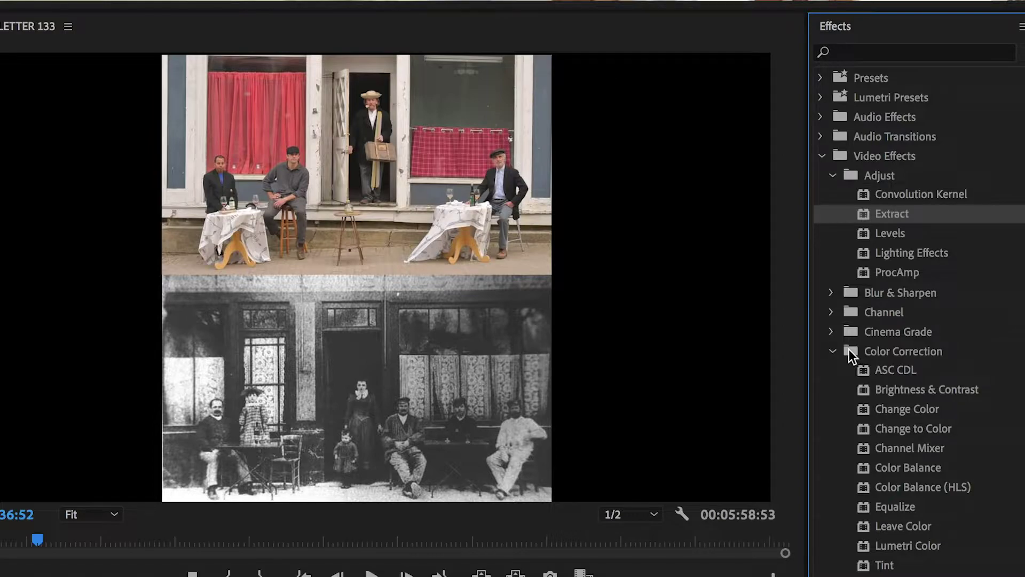
Apply the Tint effect from the Color Correction effects to the second van Gogh clip on V4 and preview it
click(821, 155)
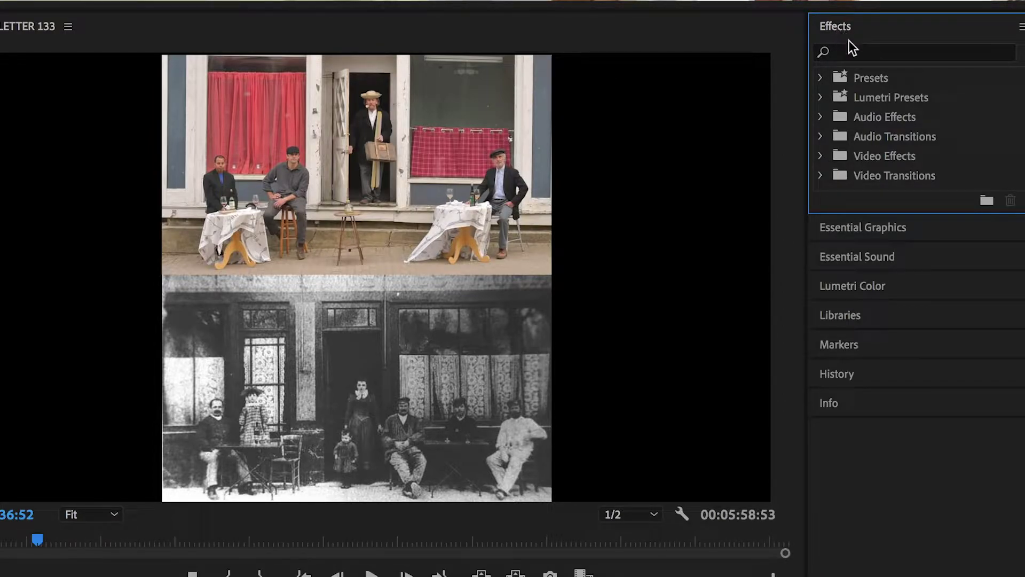
click(822, 156)
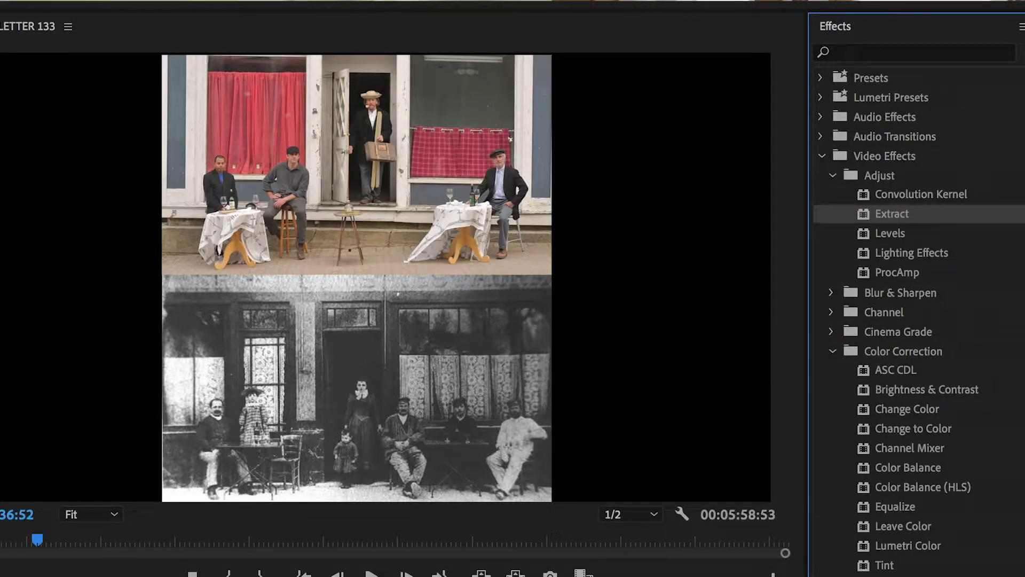
click(864, 566)
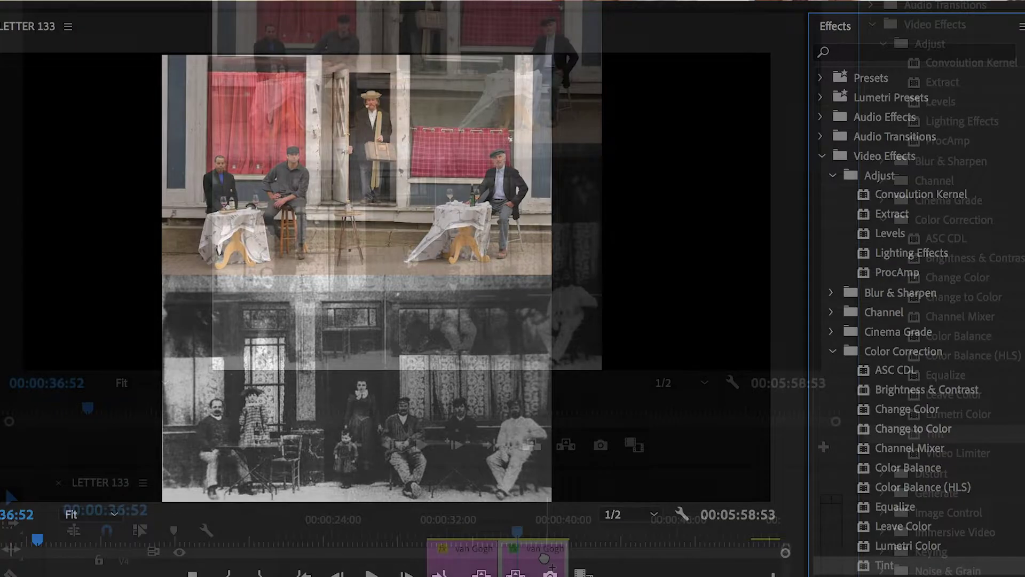
drag(935, 433, 545, 558)
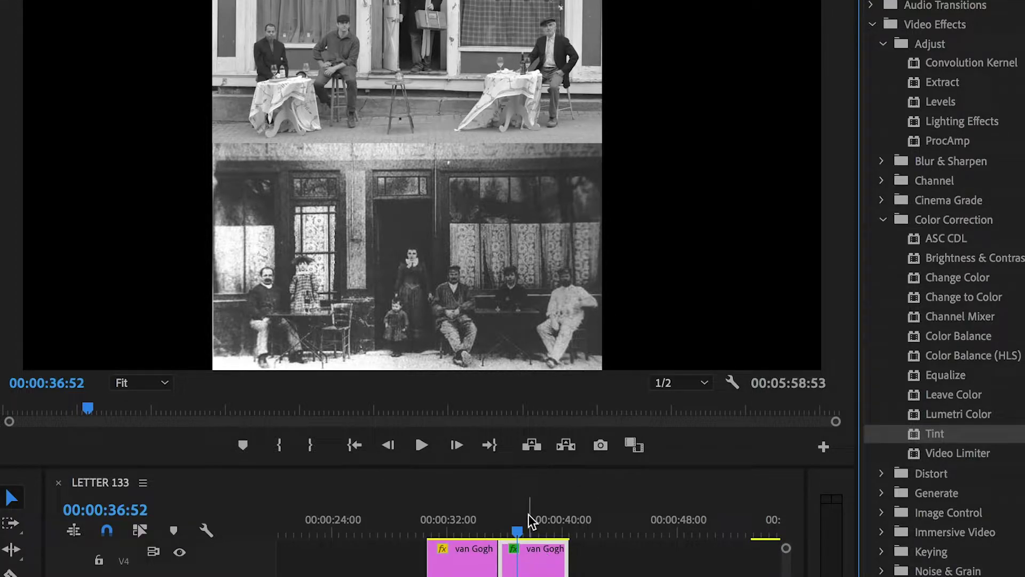
mouse_move(518, 529)
mouse_down()
mouse_move(529, 529)
mouse_move(508, 531)
mouse_move(522, 531)
mouse_up()
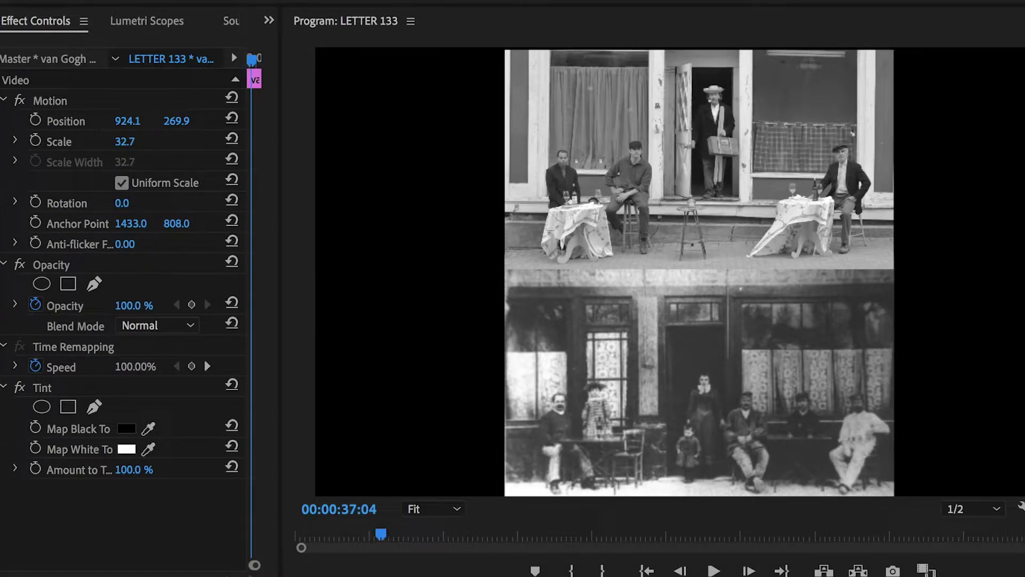
key(space)
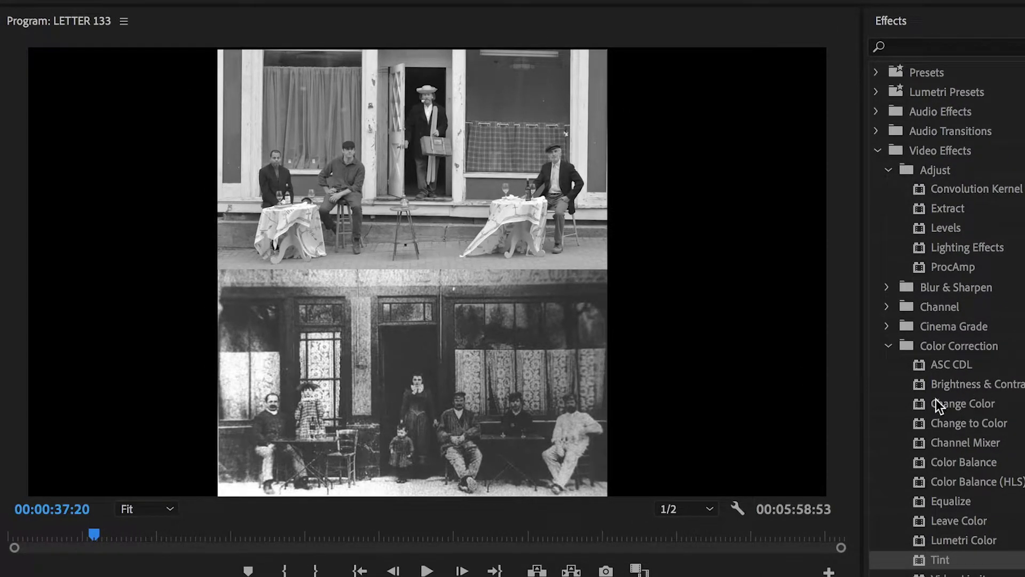
Add Brightness & Contrast to the second van Gogh clip, with contrast 19 and brightness -12
click(924, 387)
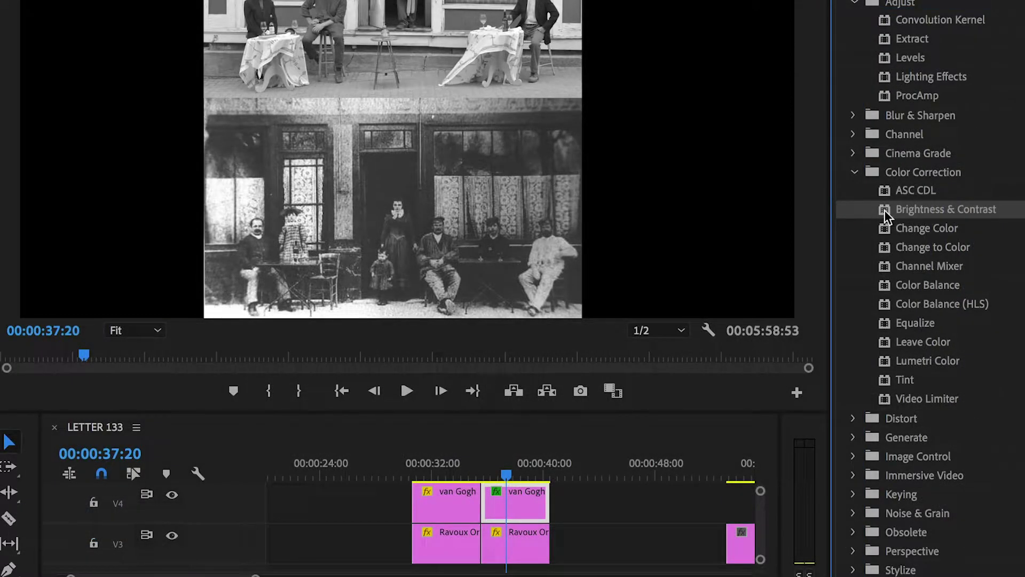
drag(884, 210, 536, 498)
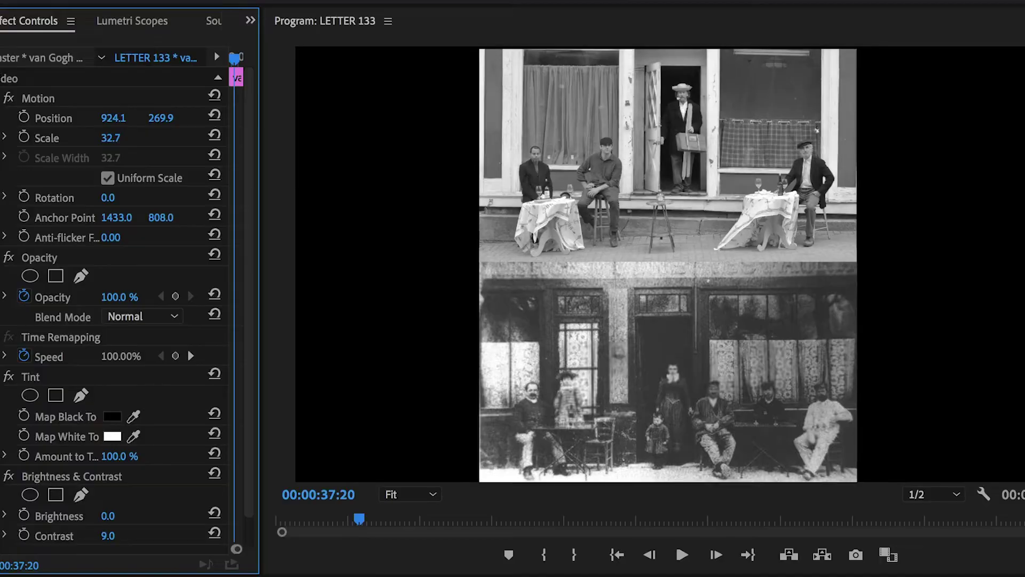
mouse_move(107, 536)
mouse_down()
mouse_move(150, 535)
mouse_move(112, 536)
mouse_up()
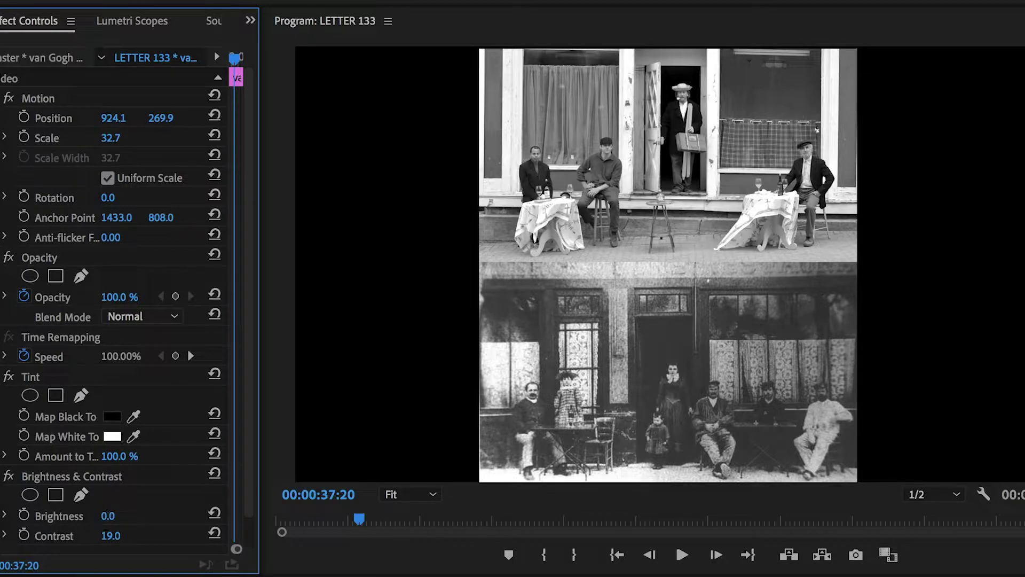
mouse_move(108, 516)
mouse_down()
mouse_move(124, 516)
mouse_move(104, 516)
mouse_up()
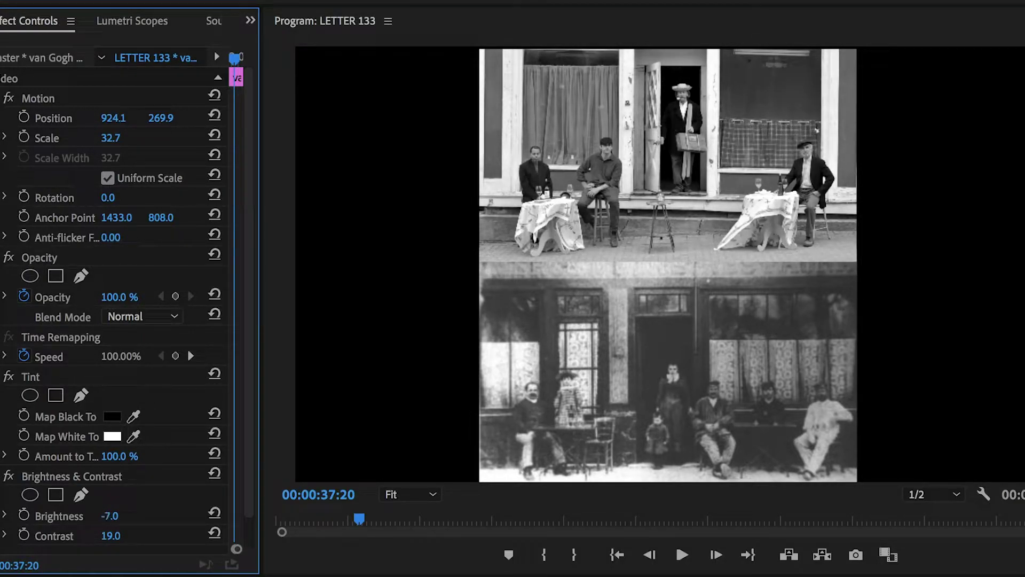
drag(97, 516, 86, 516)
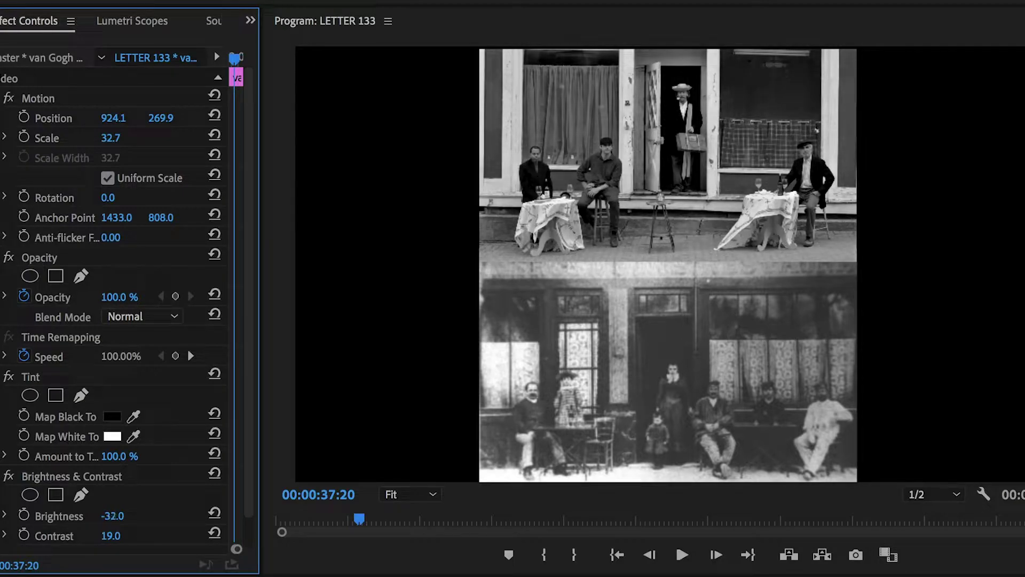
drag(89, 516, 96, 516)
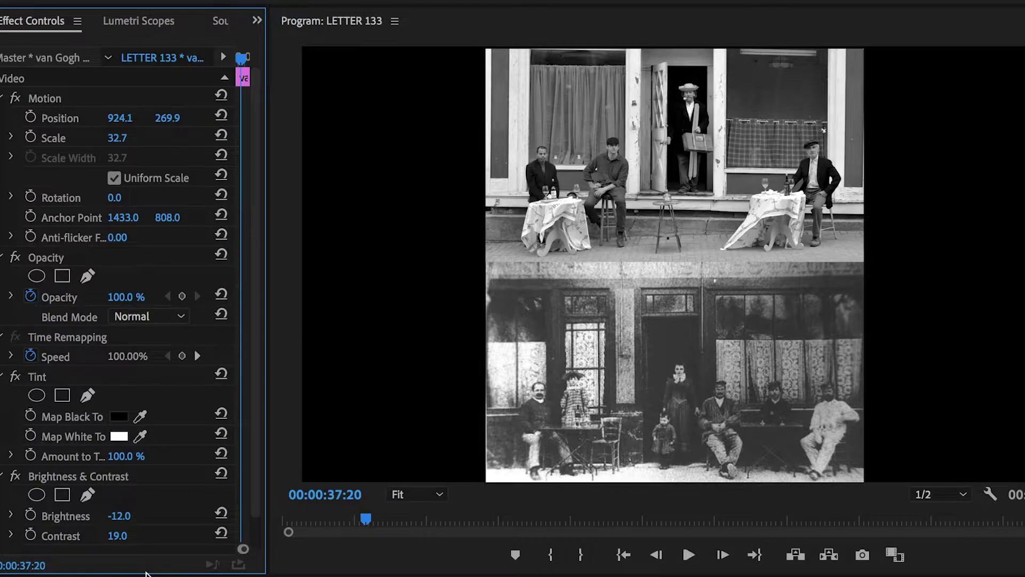
Place the Super 8 scratches clip from the Vimeo Dust FX bin on V5, starting at the second van Gogh clip
drag(137, 570, 123, 403)
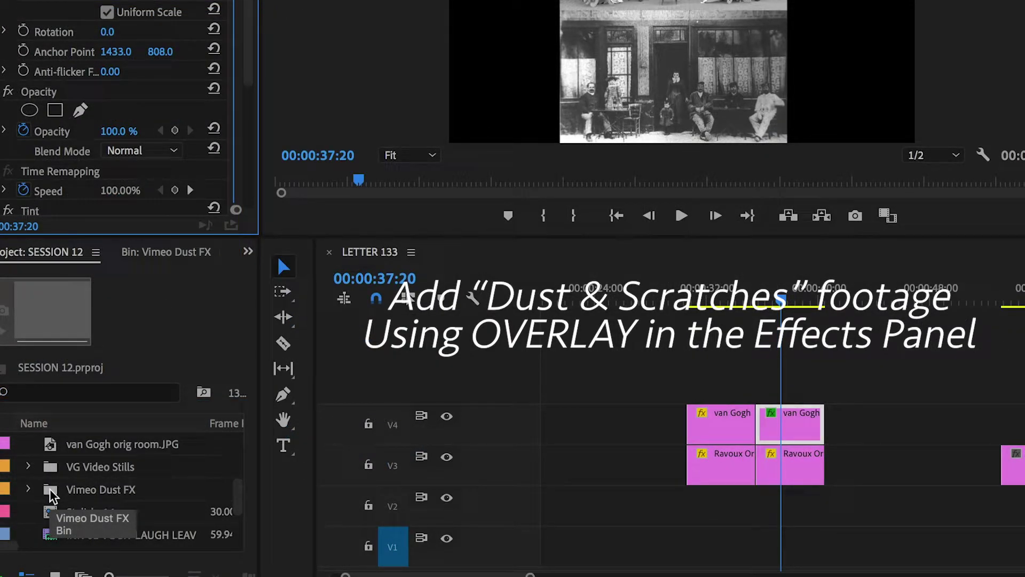
double_click(52, 495)
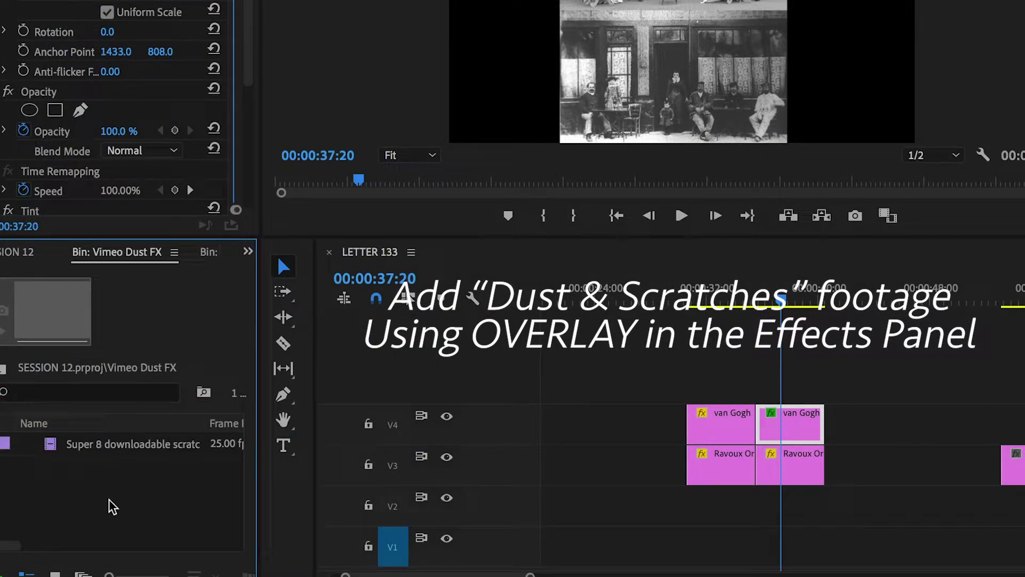
click(53, 450)
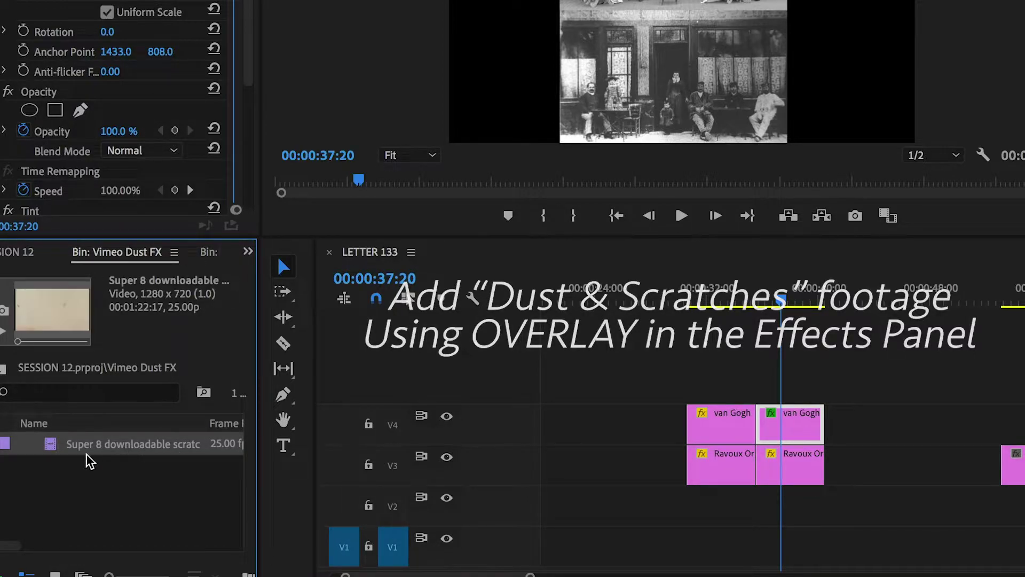
drag(52, 450, 565, 346)
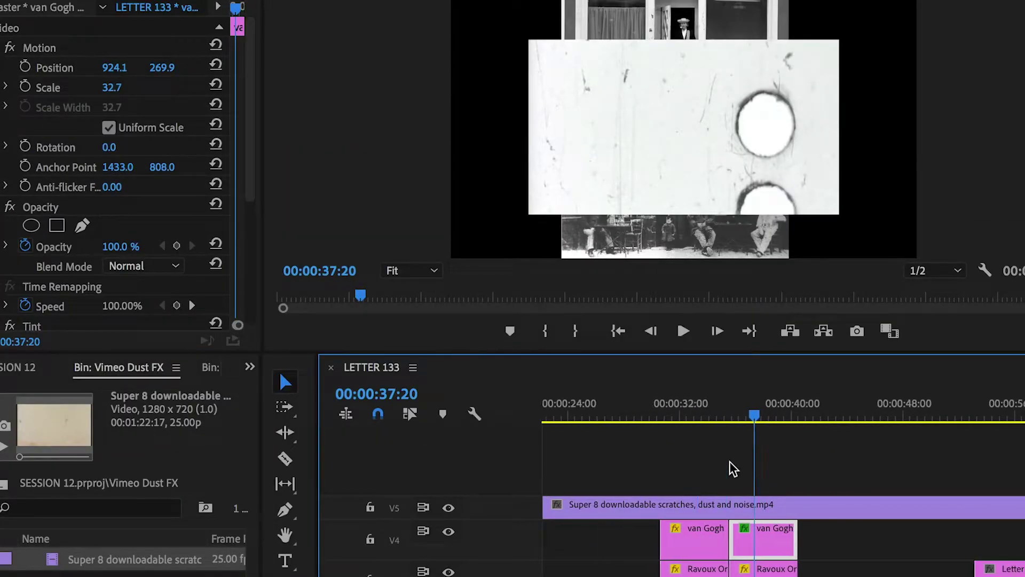
drag(563, 505, 758, 498)
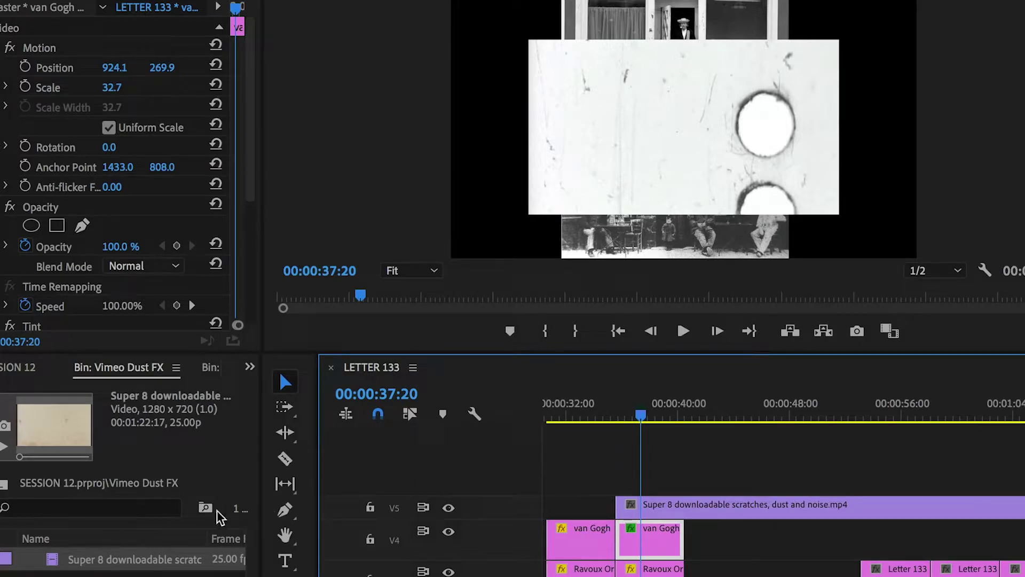
Cut the Super 8 scratches clip at the end of the second van Gogh clip and delete the excess
click(285, 460)
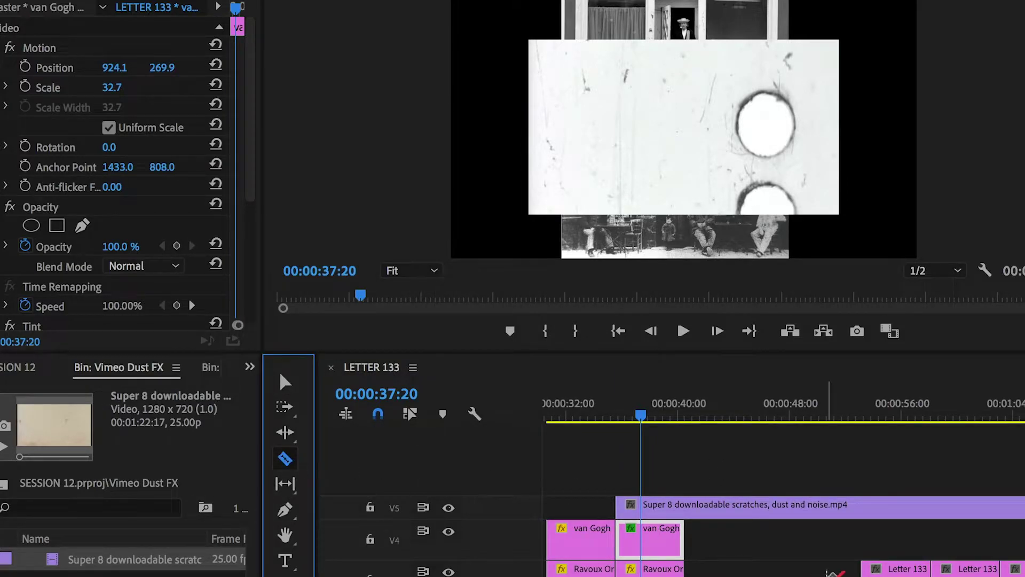
click(694, 506)
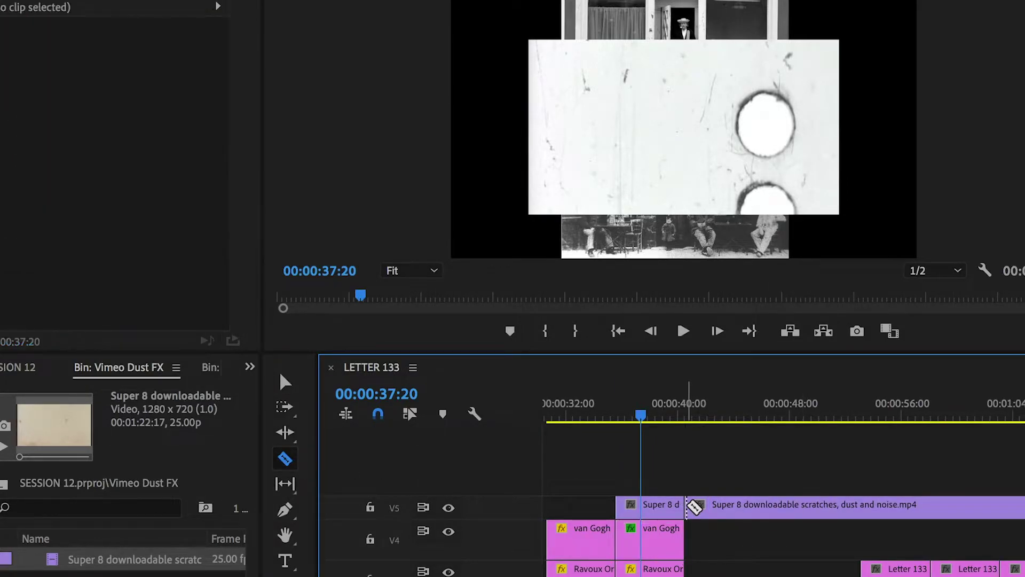
click(295, 383)
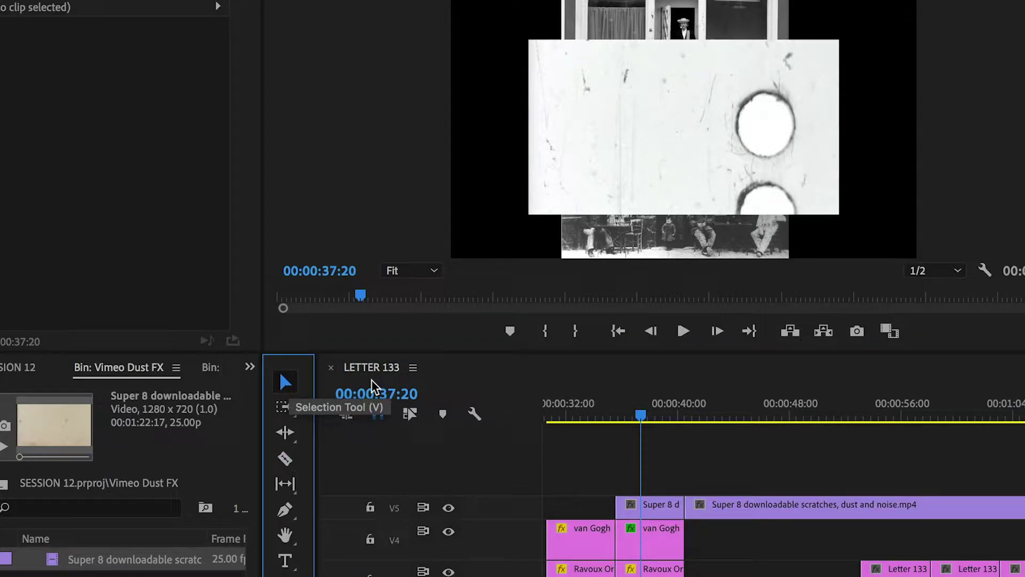
click(756, 508)
key(Delete)
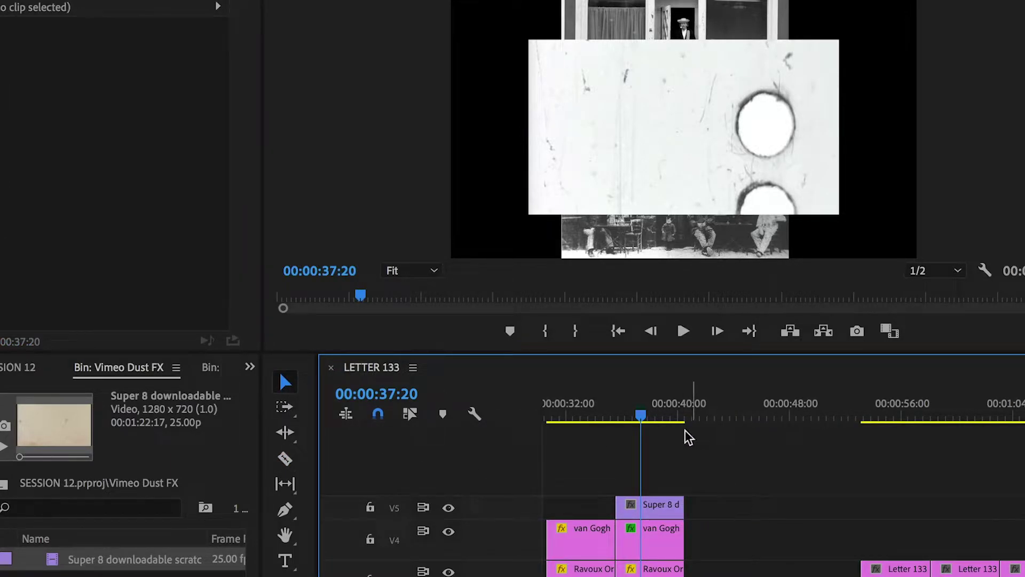
Scale the Super 8 scratches clip to about 74 and position it at about 932.7, 263.2 over the upper photo
mouse_move(642, 414)
mouse_down()
mouse_move(673, 412)
mouse_move(640, 416)
mouse_move(648, 413)
mouse_up()
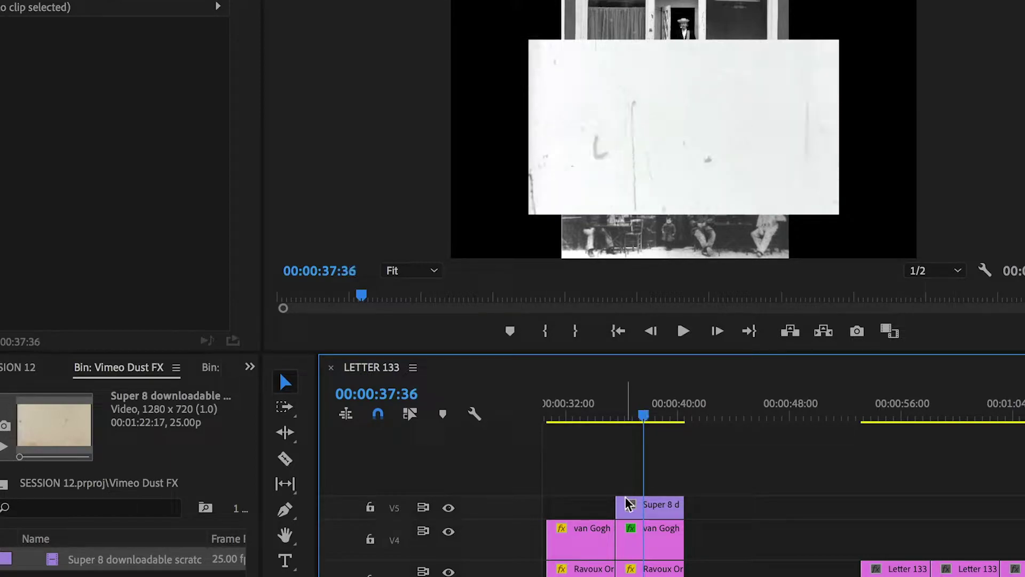
drag(625, 508, 675, 506)
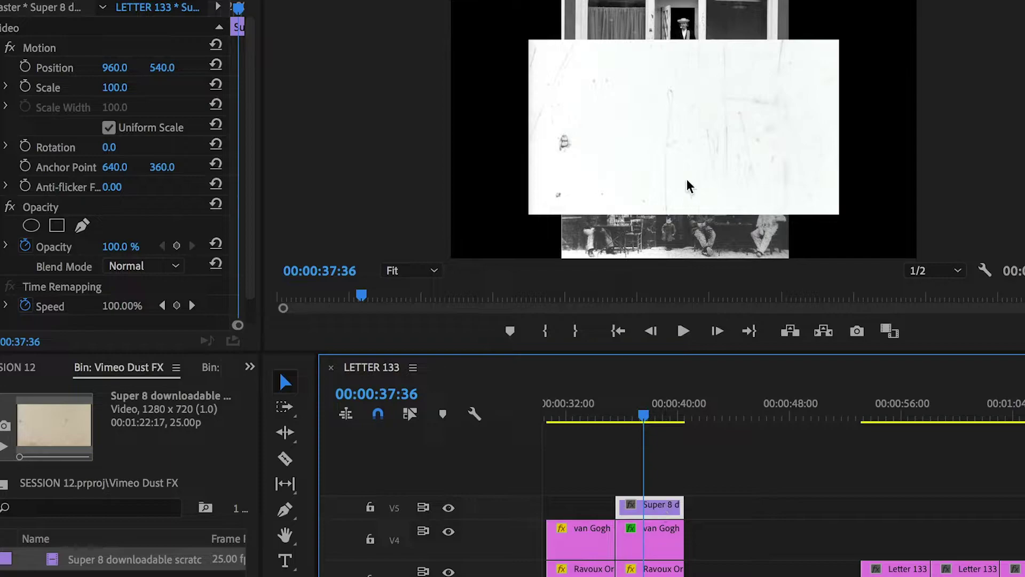
click(671, 126)
drag(701, 109, 708, 104)
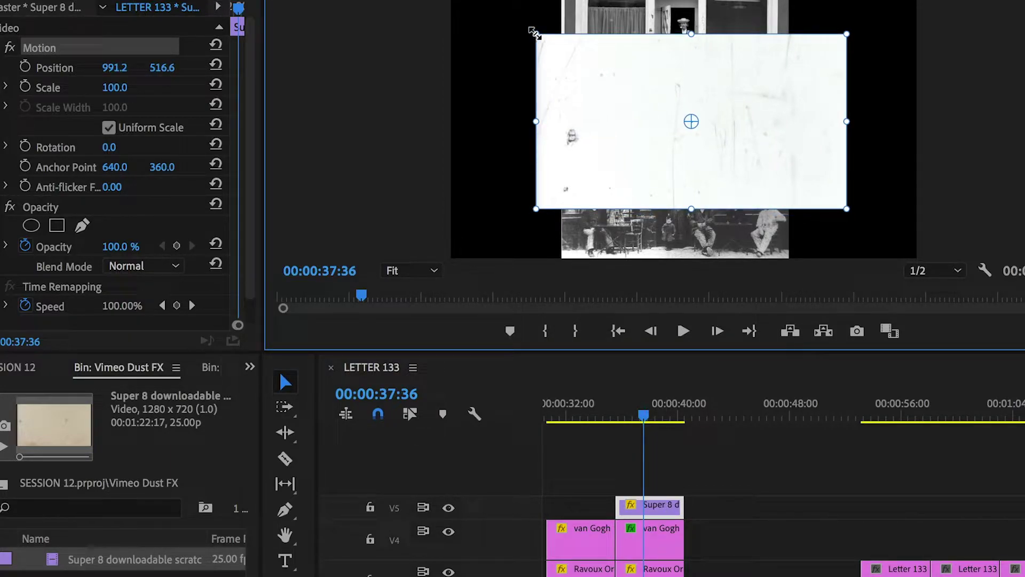
drag(534, 33, 568, 52)
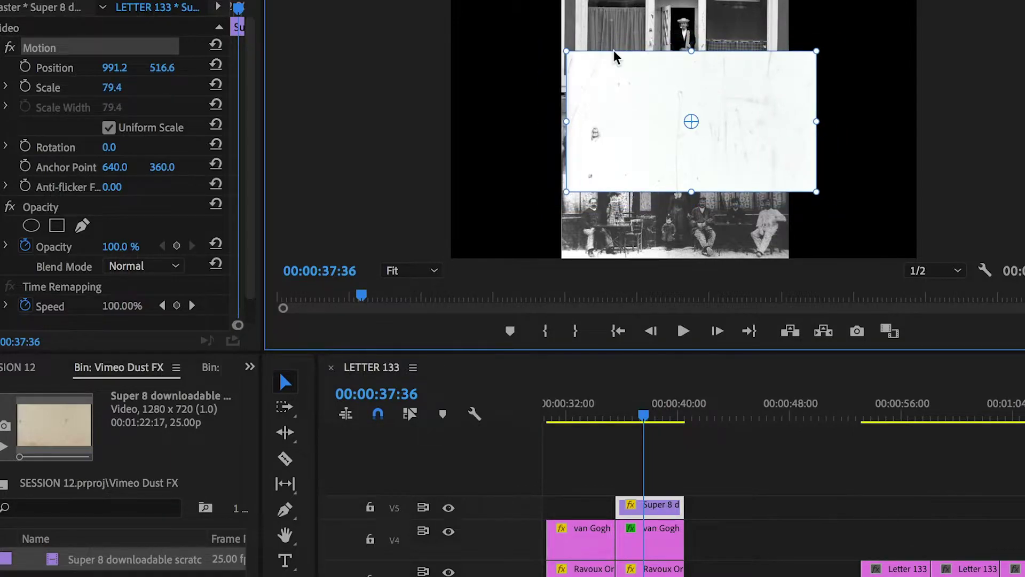
drag(639, 74, 634, 21)
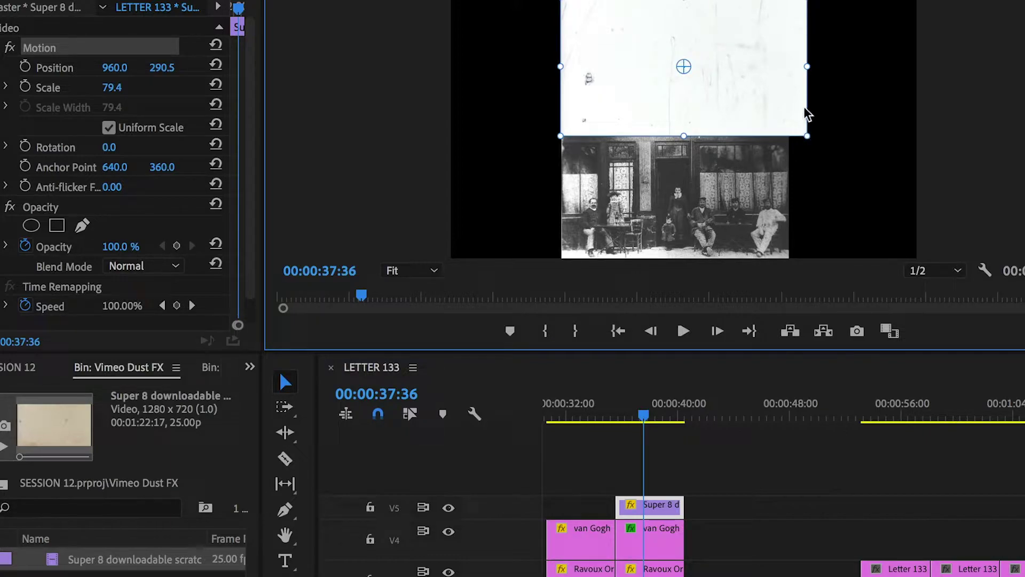
drag(808, 136, 752, 123)
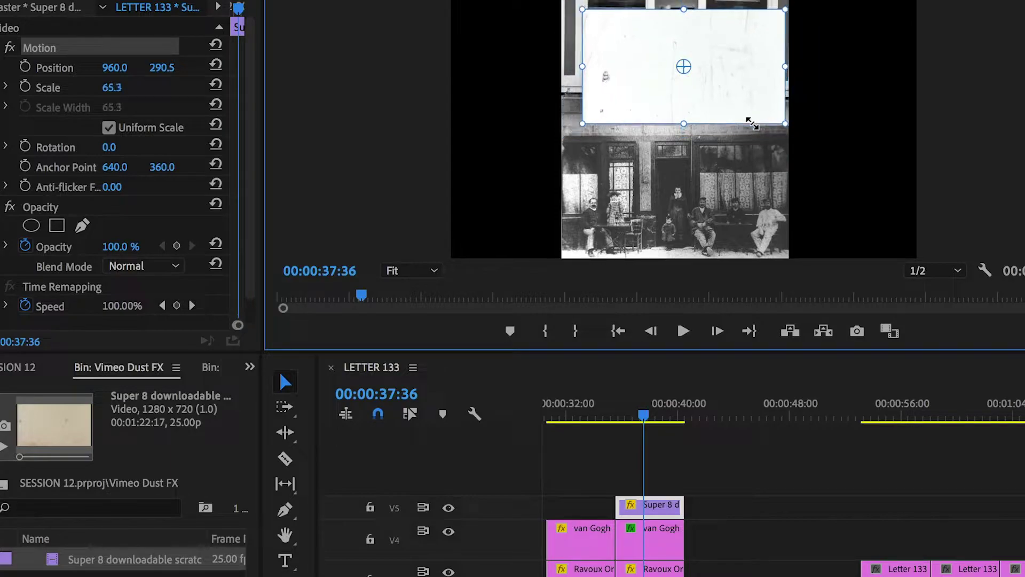
drag(730, 80, 708, 66)
mouse_move(765, 112)
mouse_down()
mouse_move(777, 118)
mouse_move(734, 103)
mouse_move(746, 108)
mouse_up()
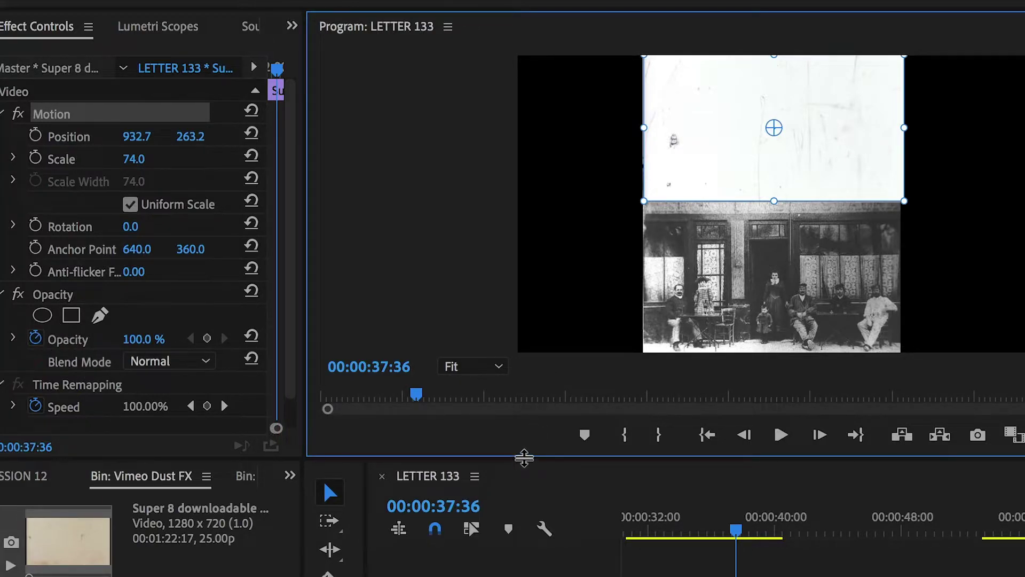
Enlarge the program preview and examine the dust and scratches footage frame by frame around 00:00:37
drag(524, 457, 524, 576)
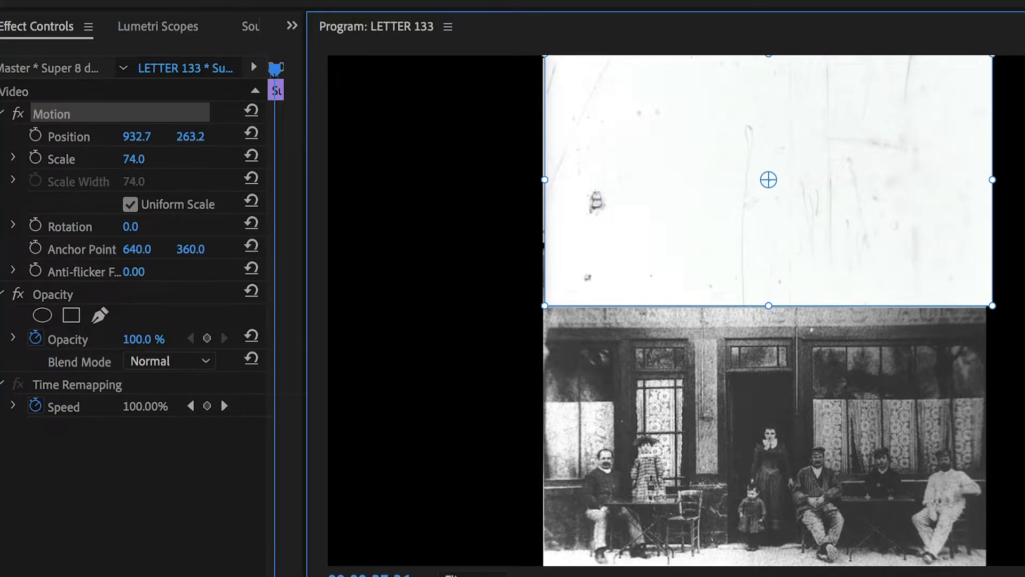
key(Left)
key(Left)
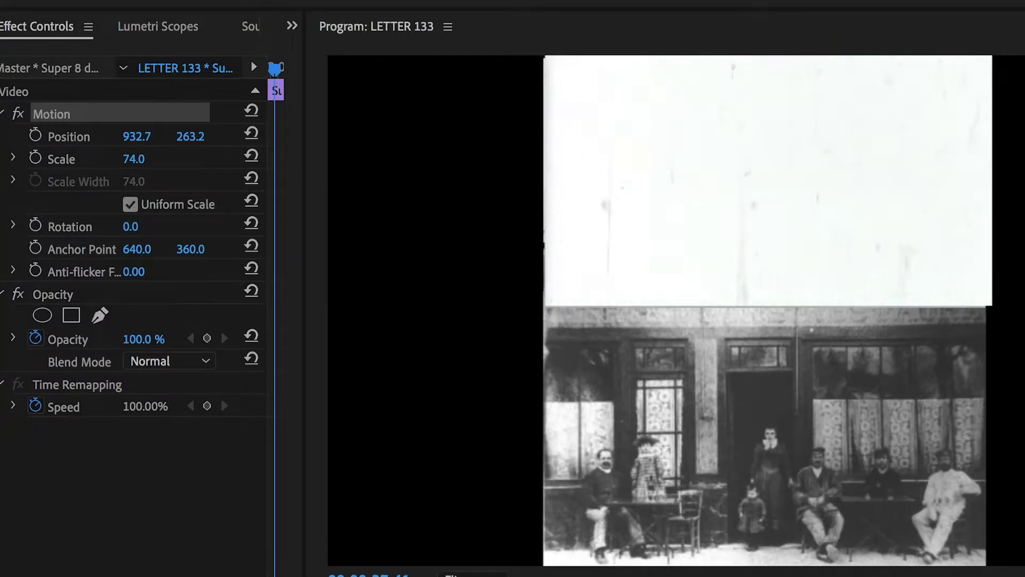
key(space)
key(Left)
key(Left)
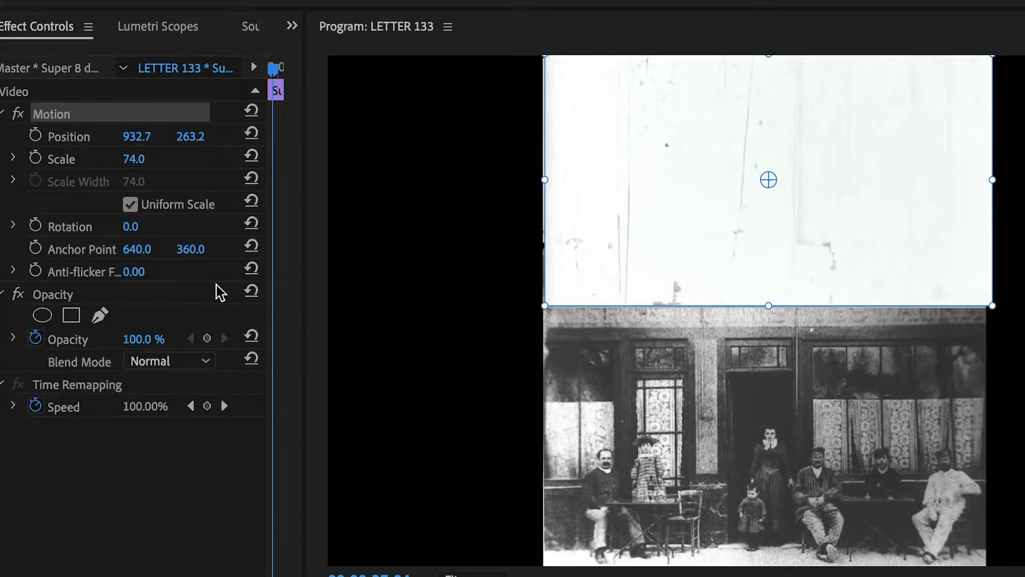
Try the Lighten and Overlay blend modes on the Super 8 scratches clip, playing back the result, and return it to Normal
click(207, 362)
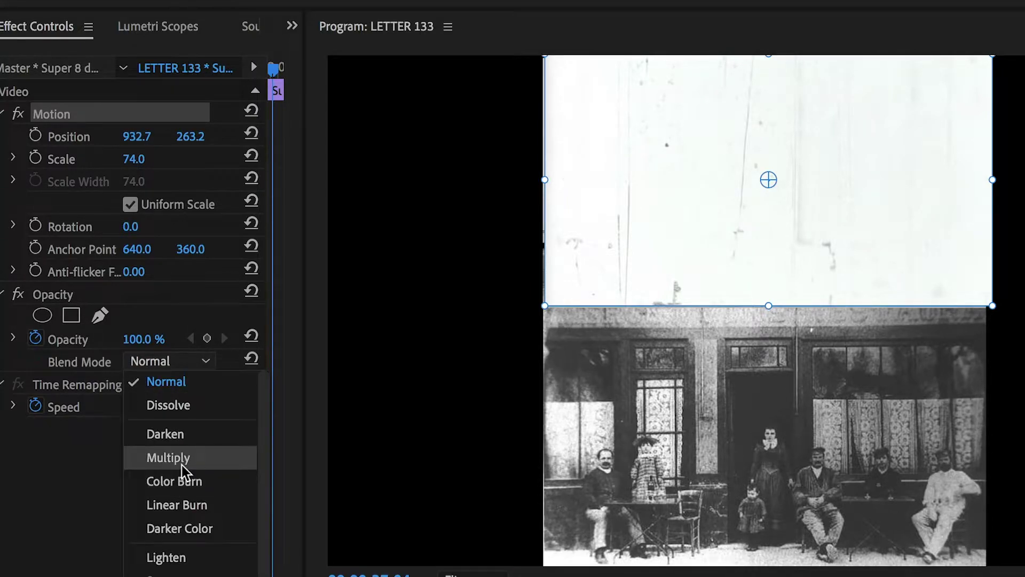
click(188, 559)
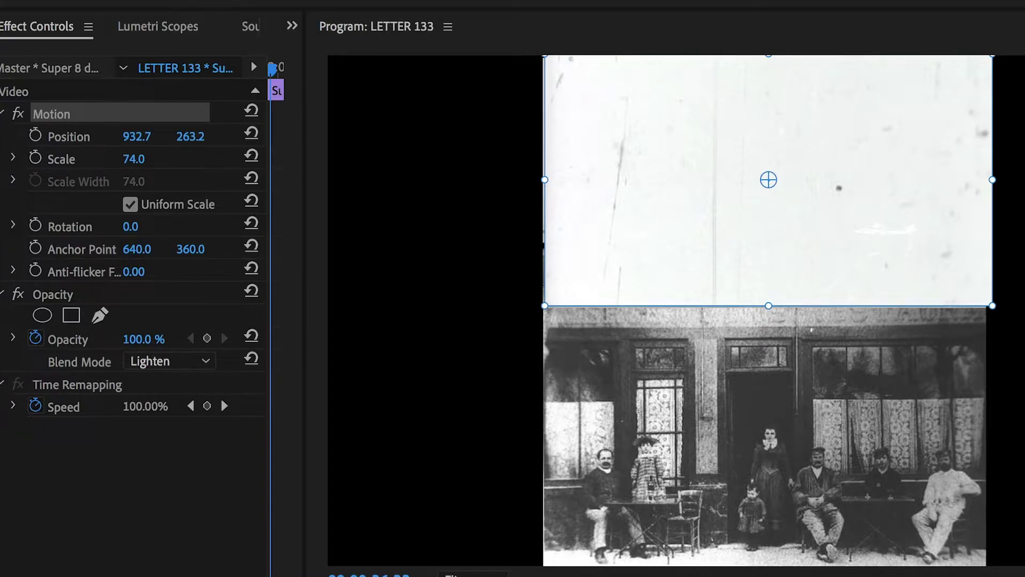
click(206, 361)
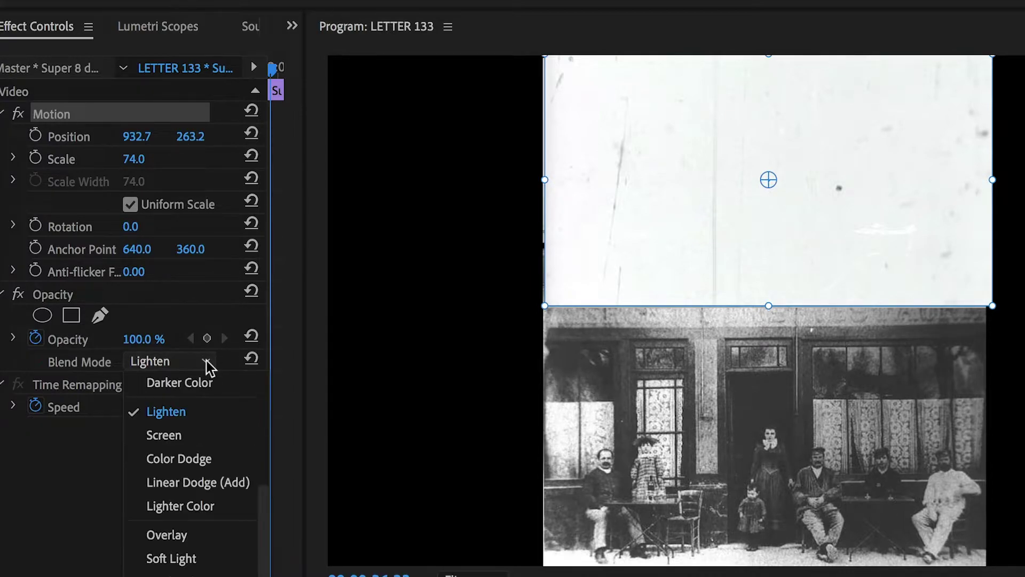
click(195, 534)
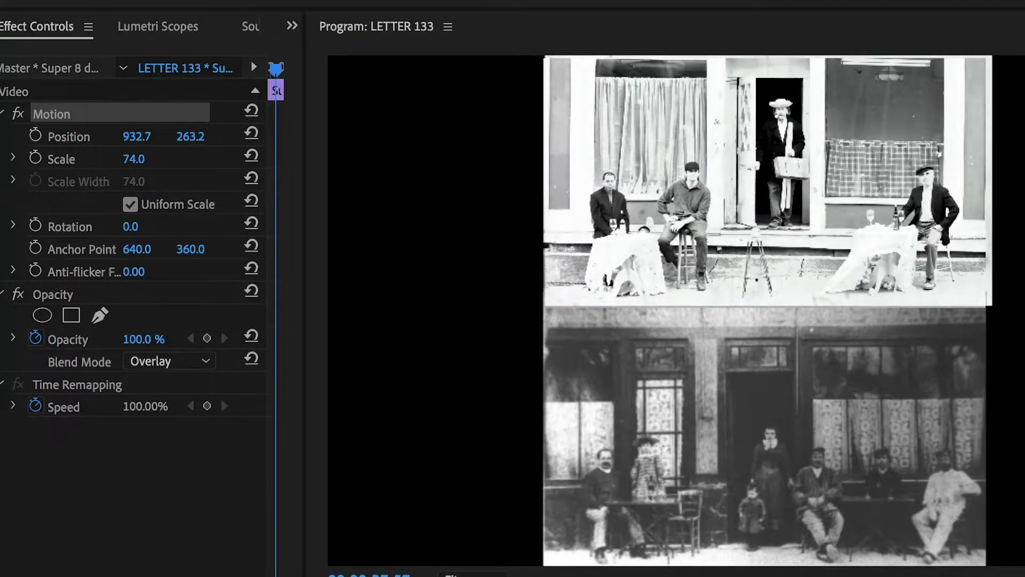
key(space)
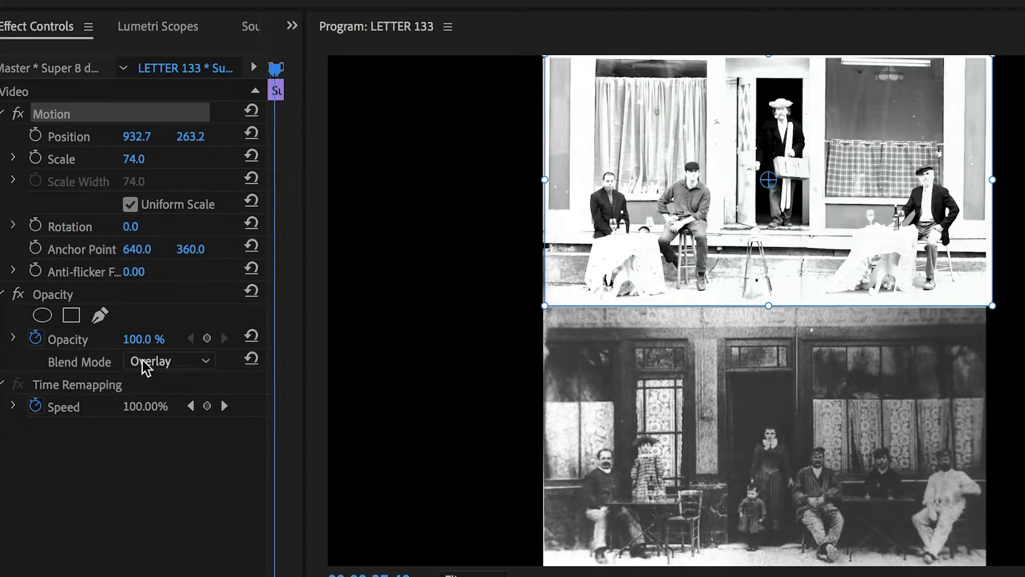
click(206, 363)
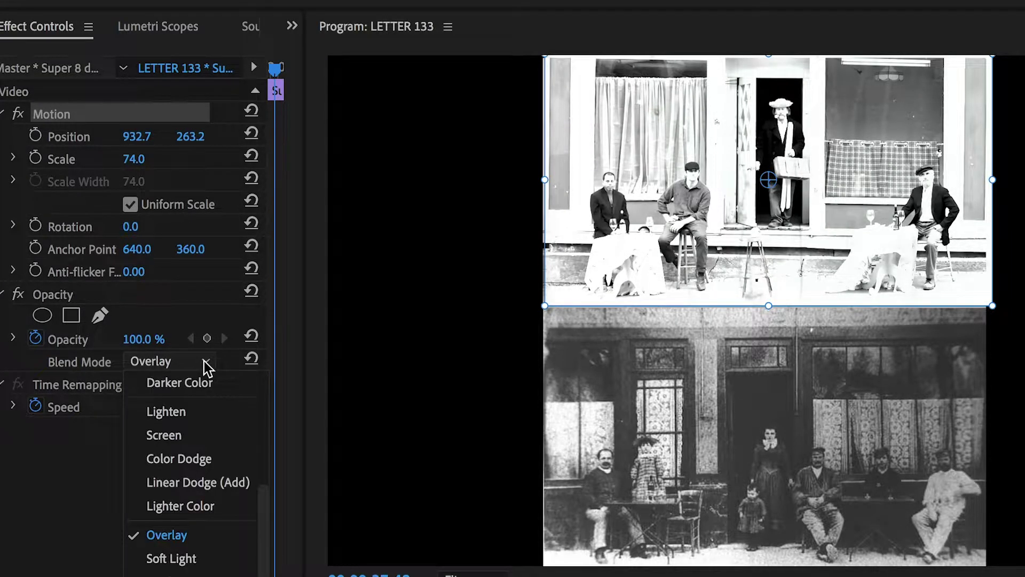
scroll(187, 450, up, 6)
click(169, 389)
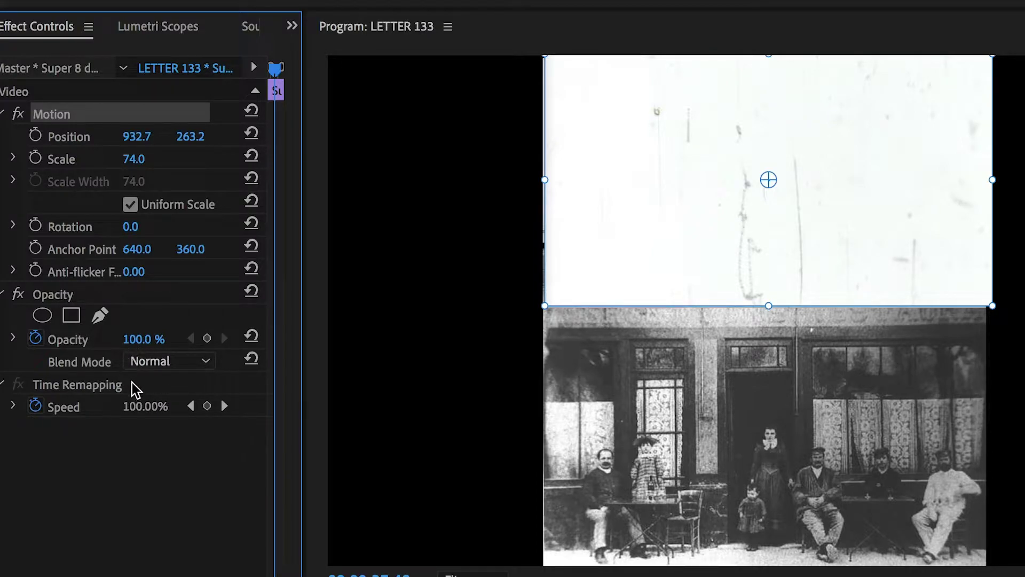
Blend the Super 8 scratches clip into the upper photo with a different blend mode, and save the project
click(211, 361)
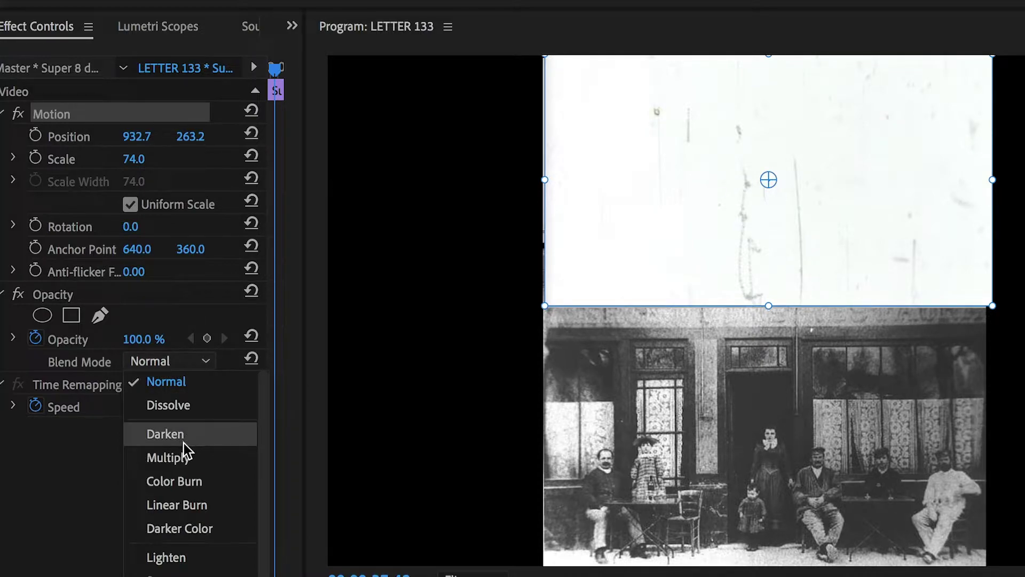
click(166, 576)
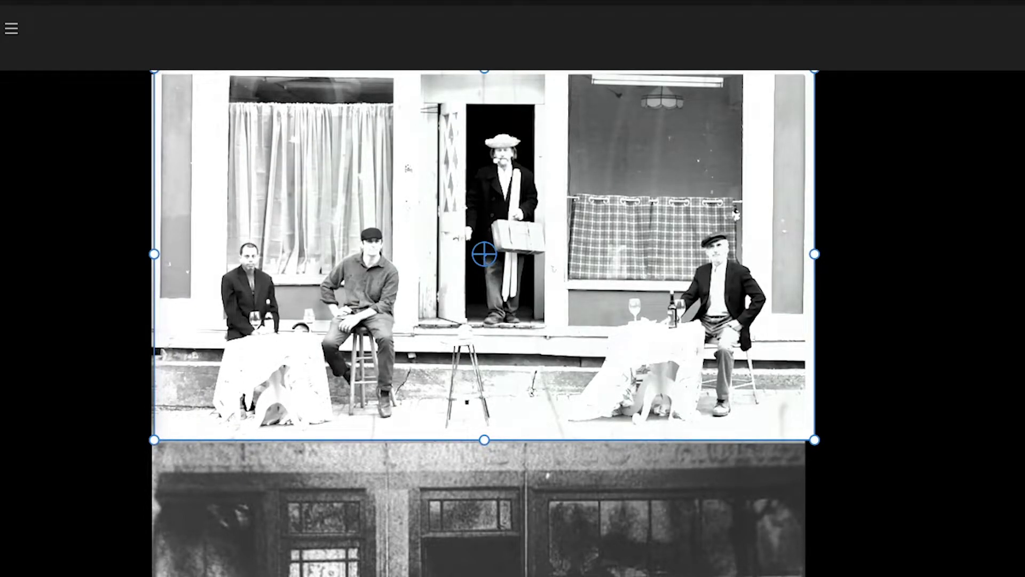
key(space)
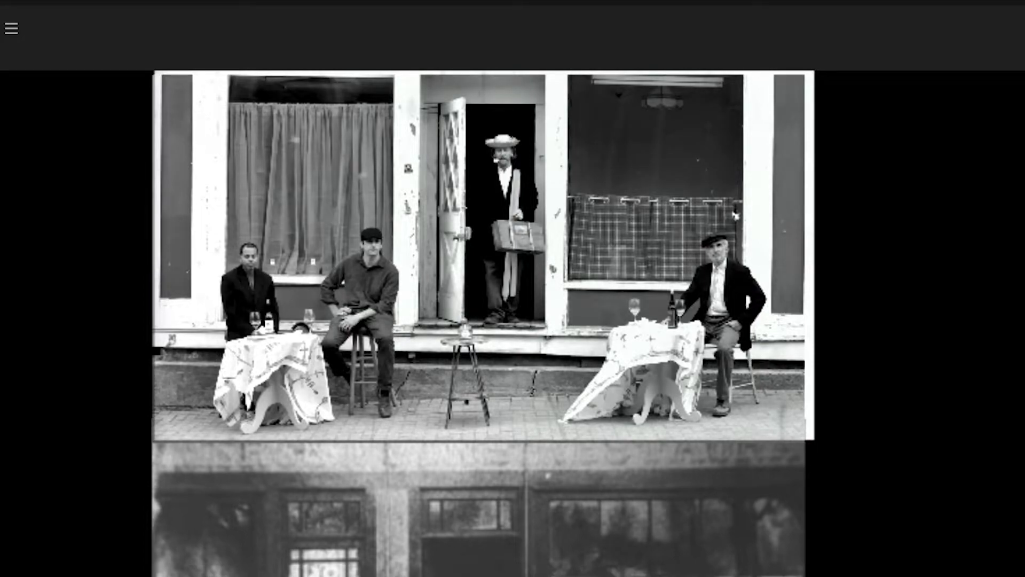
key(ctrl+s)
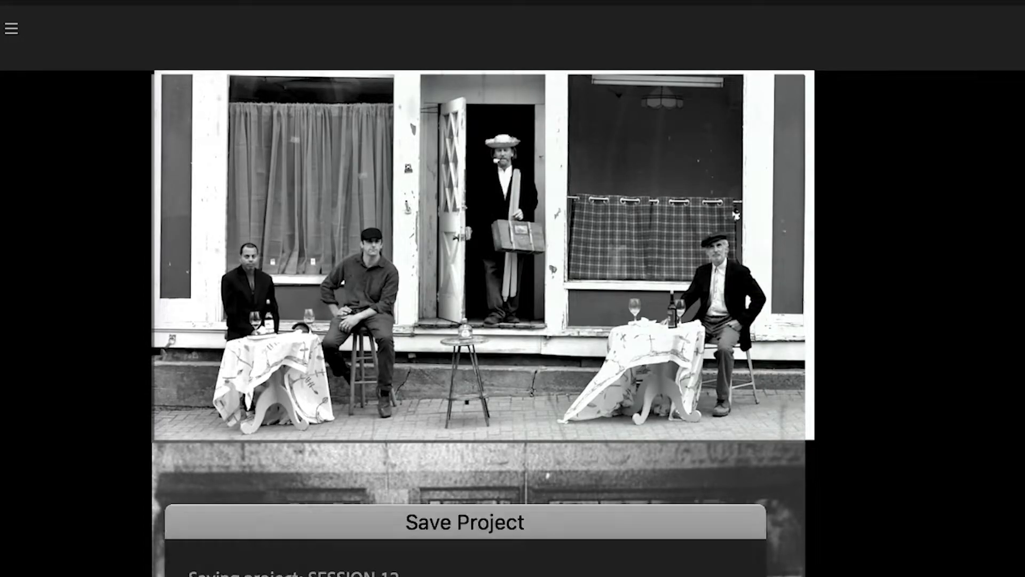
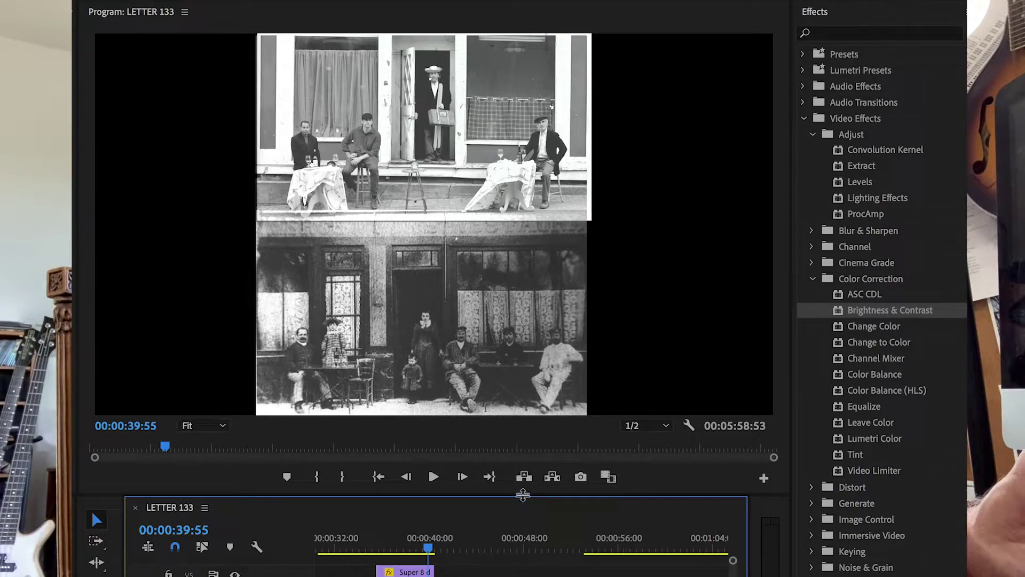
Enlarge the timeline area and go to the black-and-white café scene at about 00:05:18
drag(526, 504, 550, 414)
scroll(506, 486, down, 10)
click(506, 484)
click(504, 480)
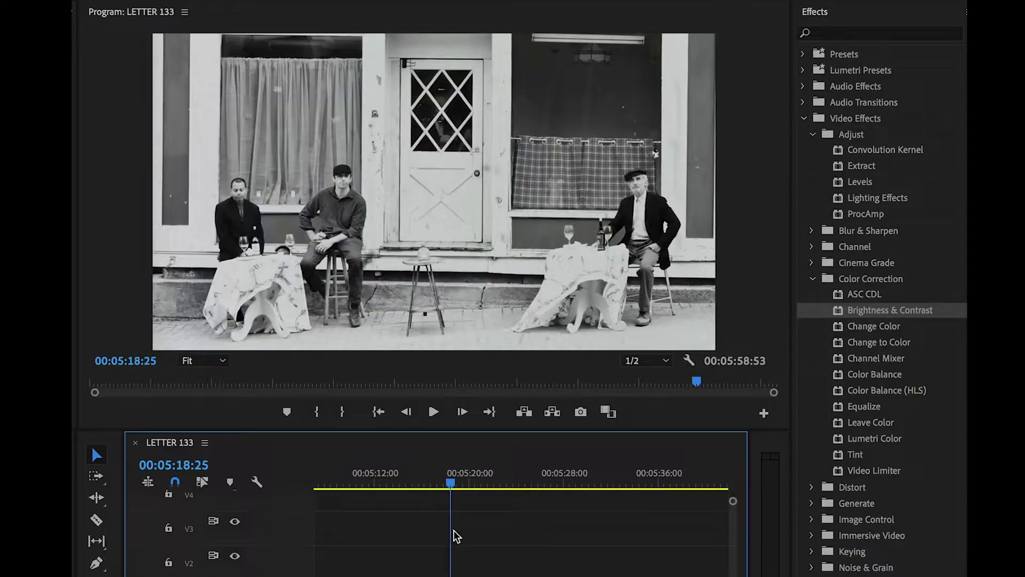
drag(454, 530, 455, 532)
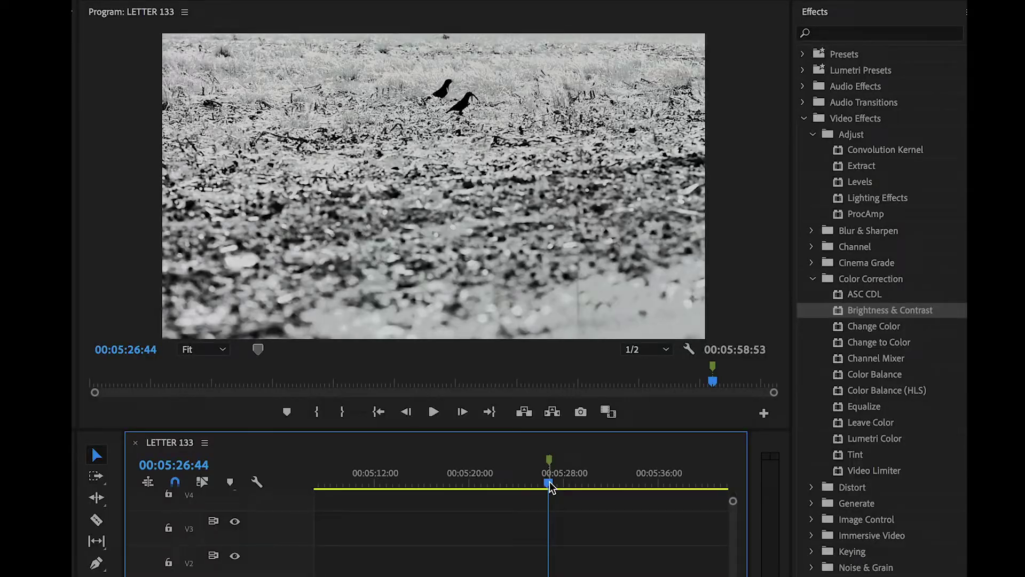
Review the transition from black and white to color in the crows scene, playing it from about 00:05:24 past the marker
drag(549, 485, 710, 487)
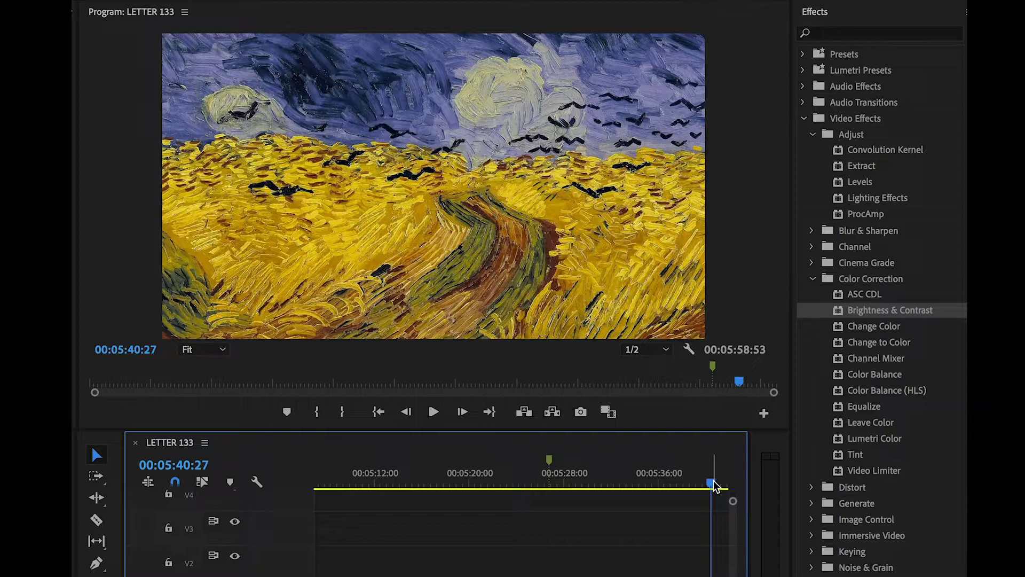
drag(714, 484, 529, 510)
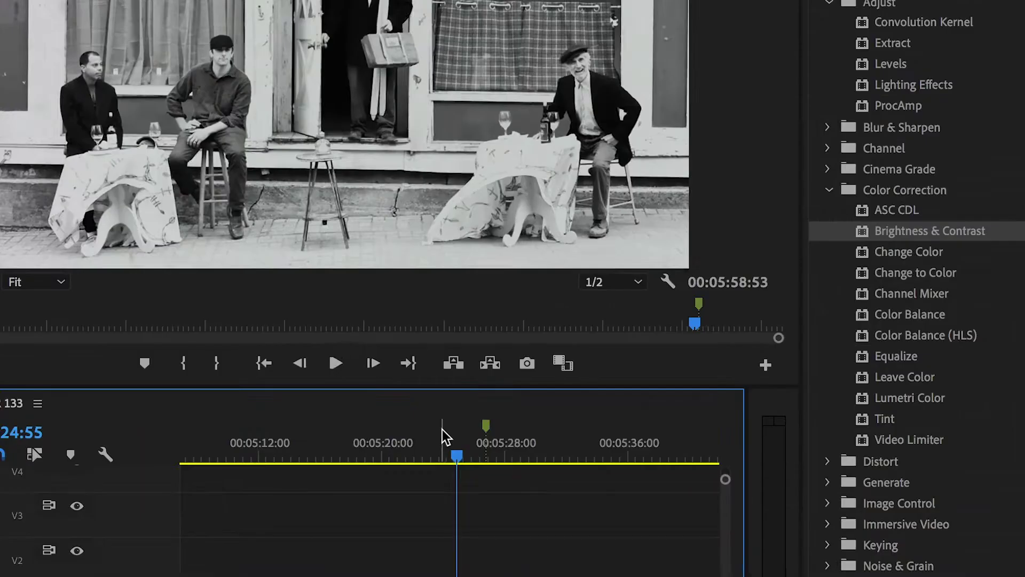
key(space)
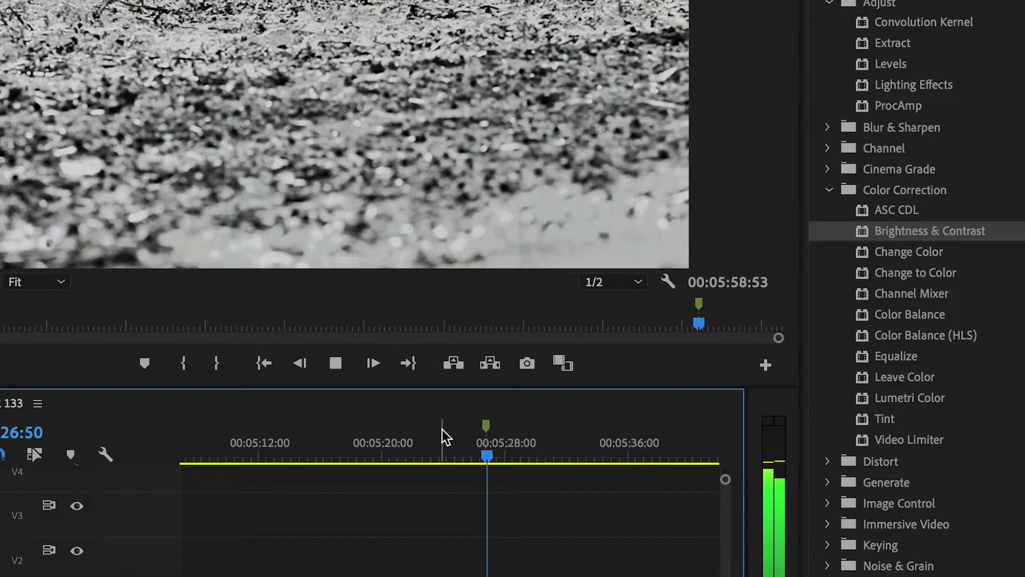
key(space)
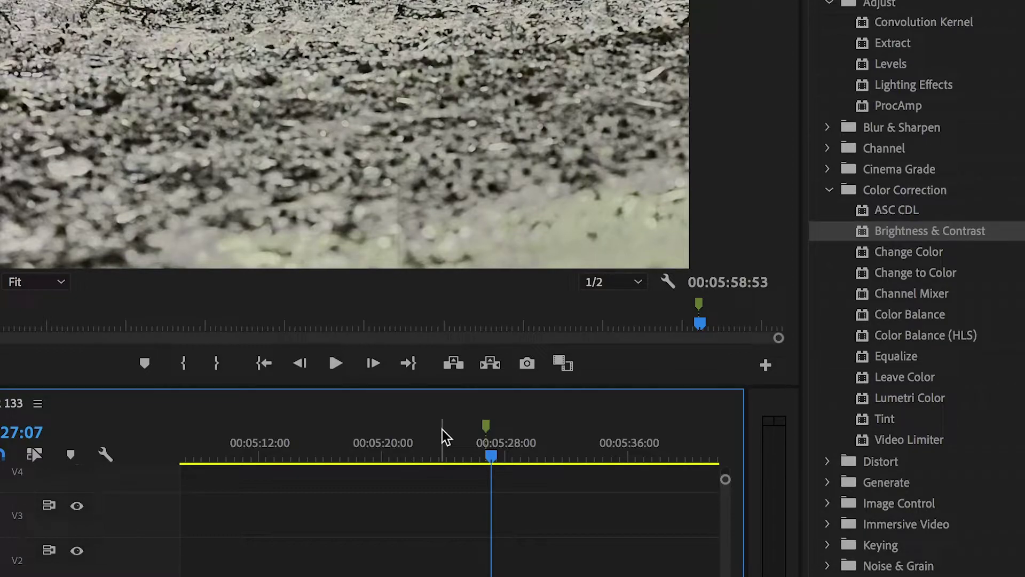
drag(492, 454, 451, 460)
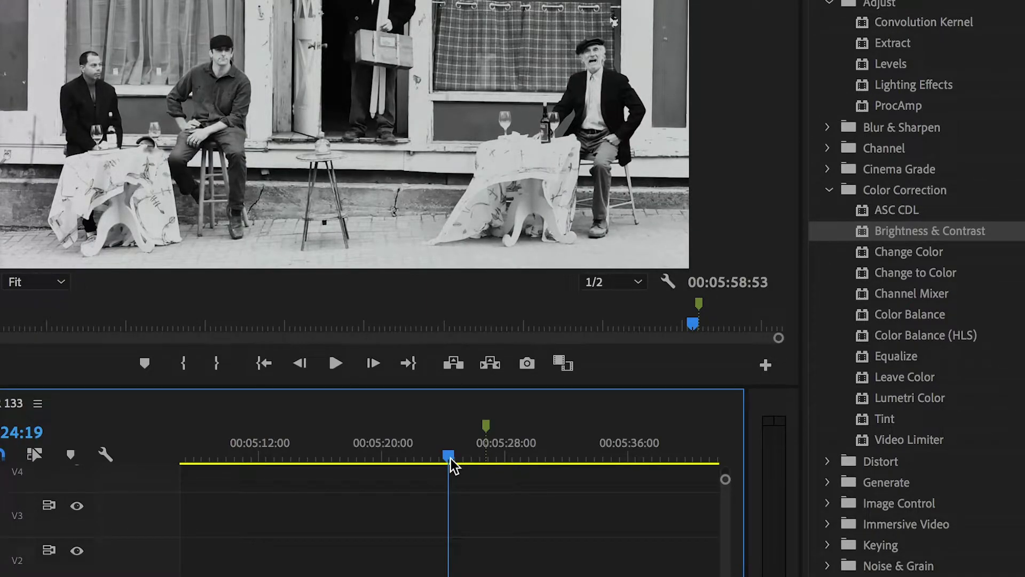
key(space)
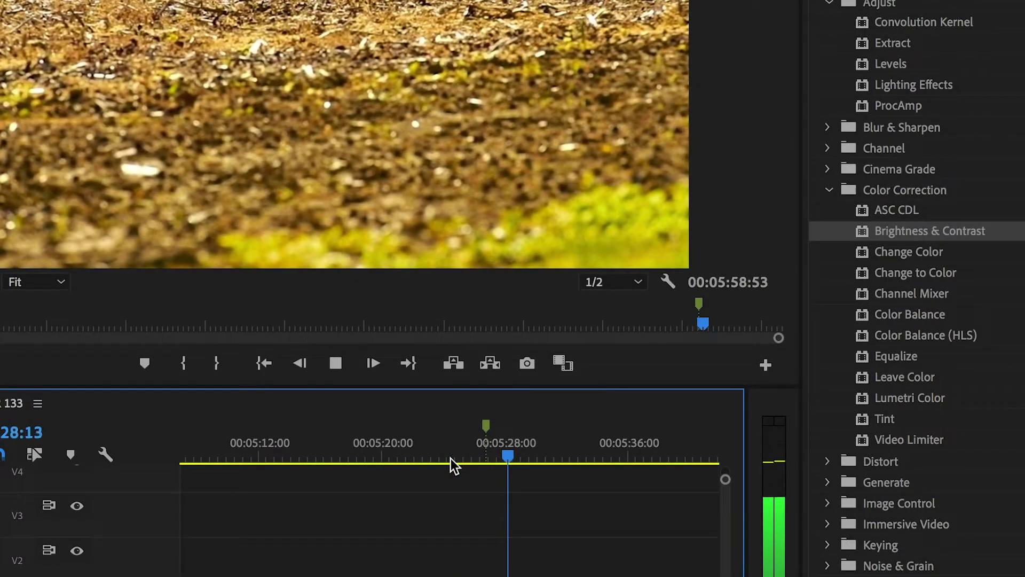
key(space)
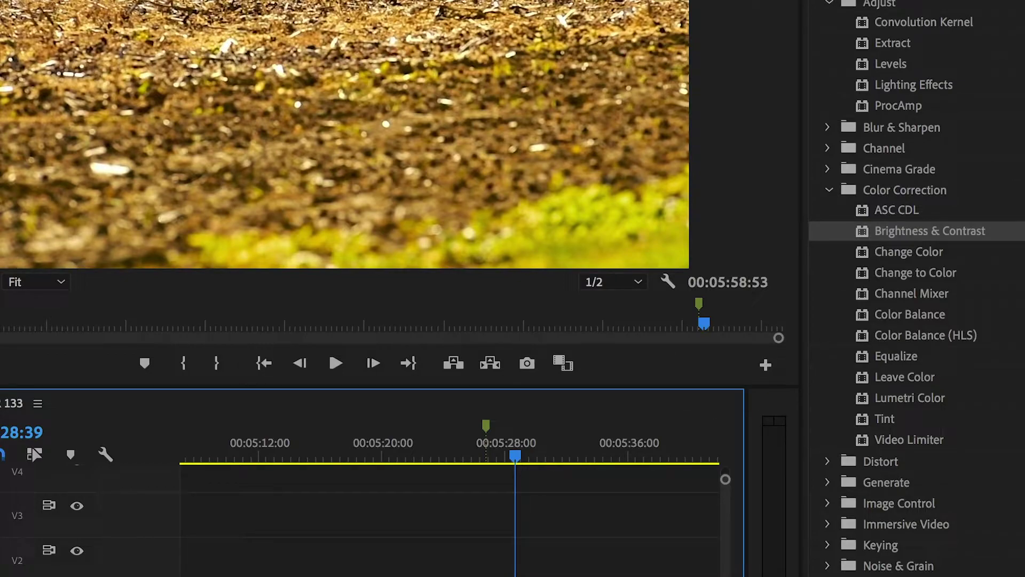
Examine the saved effect presets Van Gogh Contrast #1, Van Gogh CROWS FIX, Van Gogh MONOCHROME and Van Gogh MONOCHROME gr
click(816, 1)
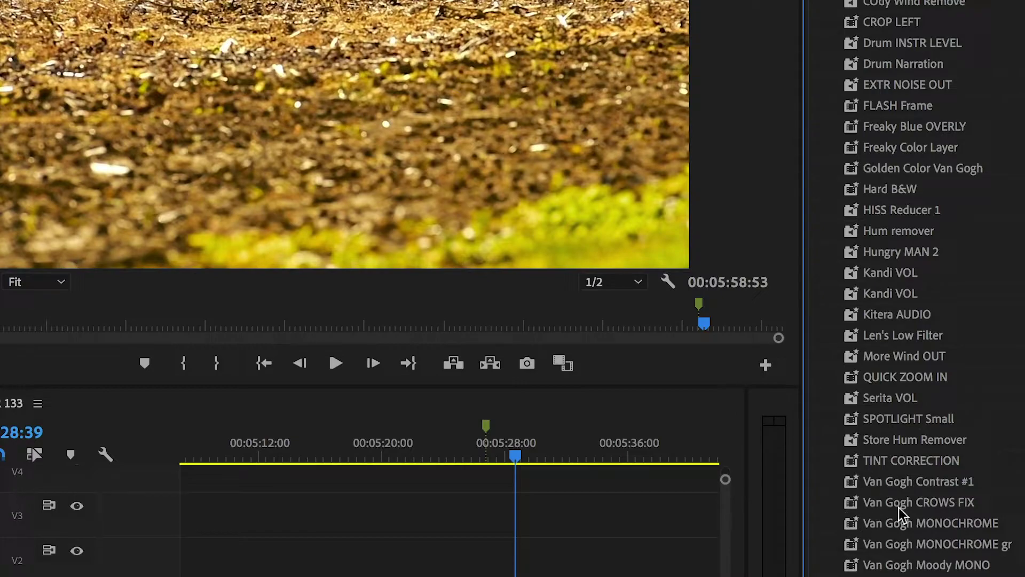
click(851, 485)
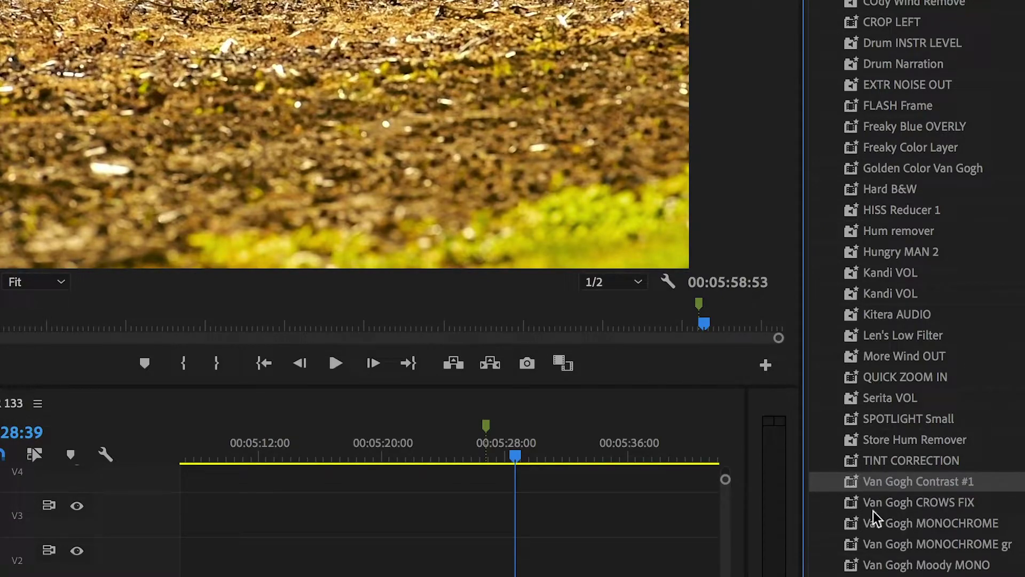
click(850, 504)
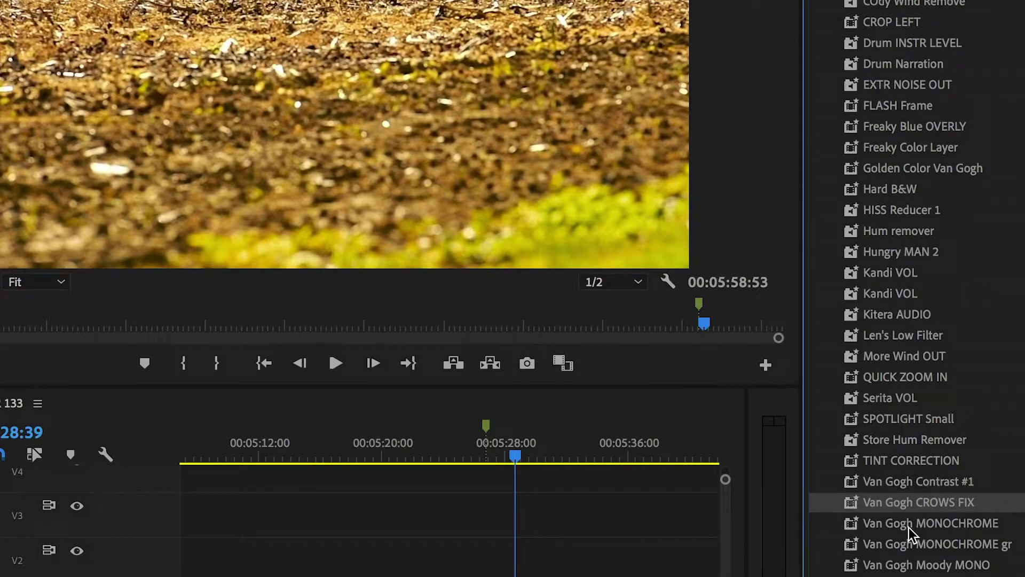
click(852, 524)
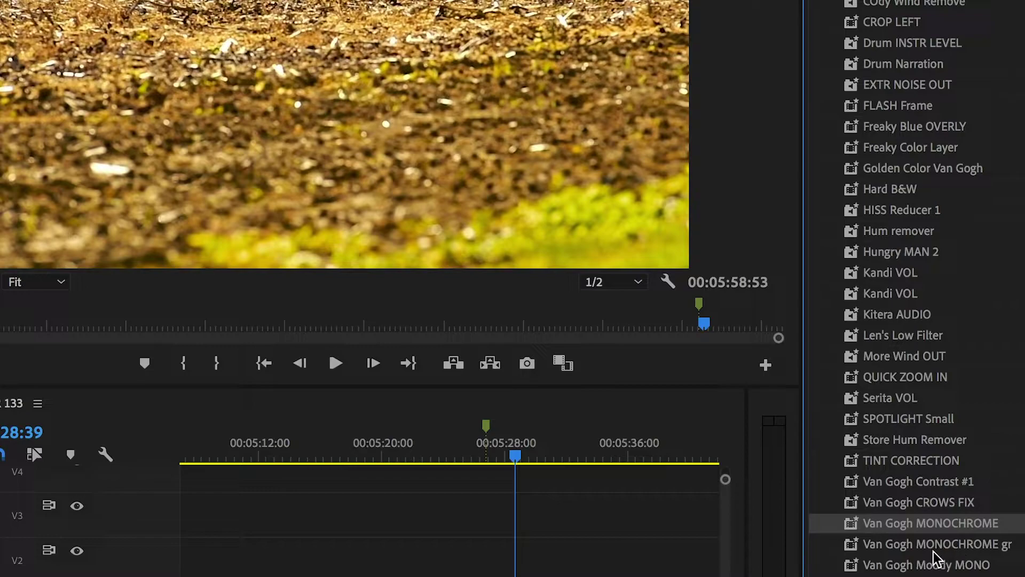
click(851, 544)
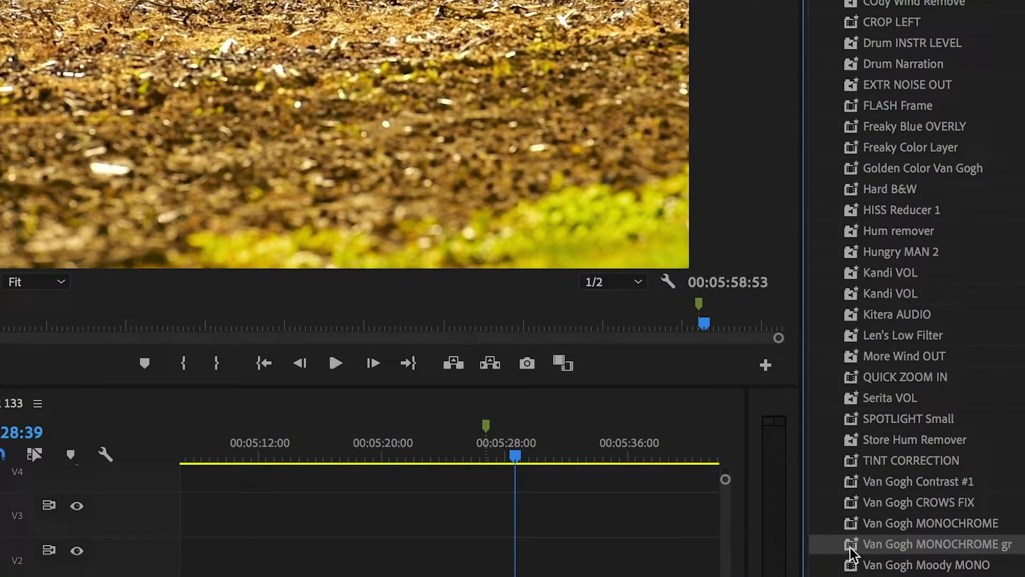
click(852, 483)
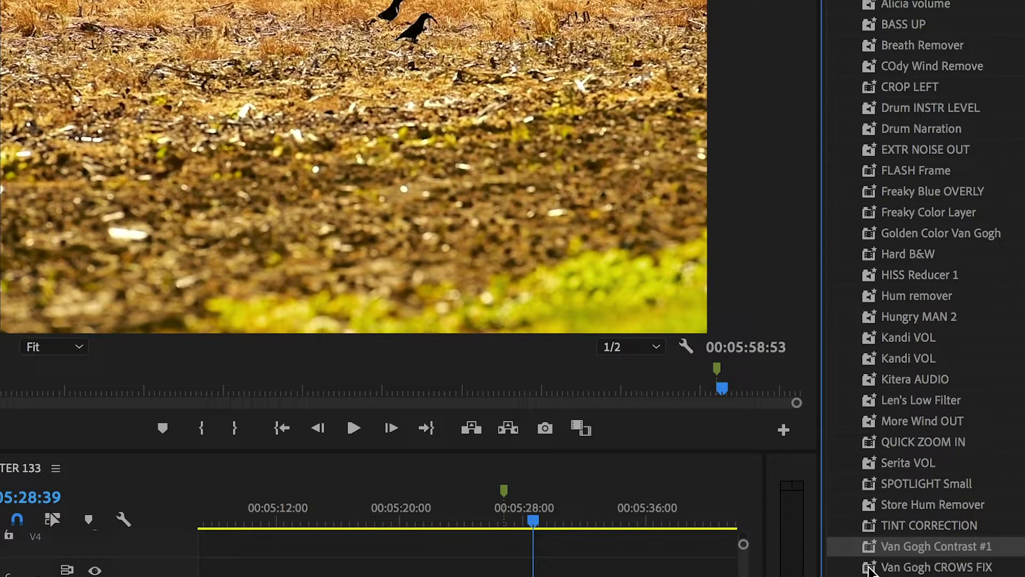
click(852, 505)
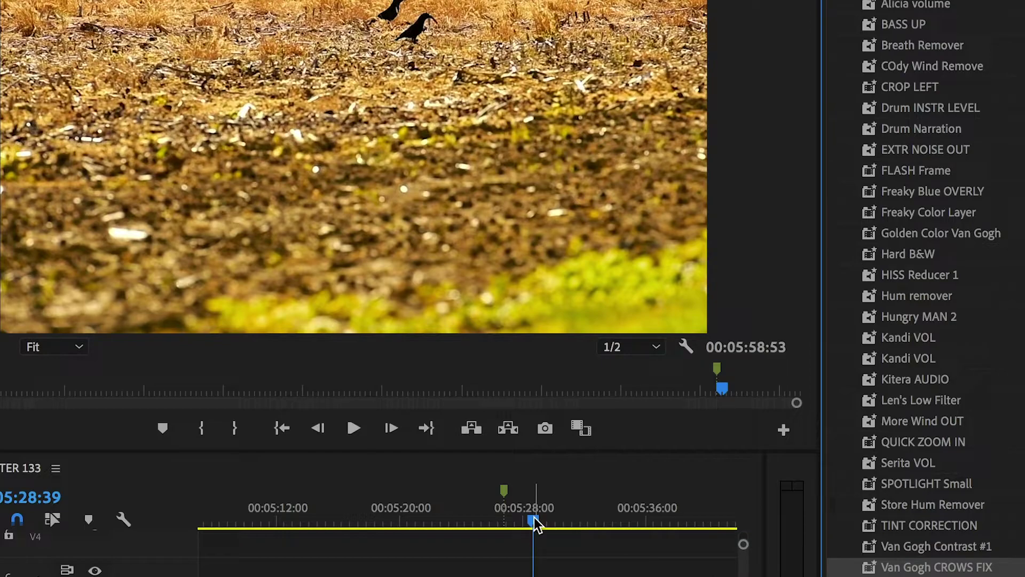
Review the color crows sequence and its dissolve into the wheatfield painting, between the marker and about 00:05:42
drag(534, 517, 506, 520)
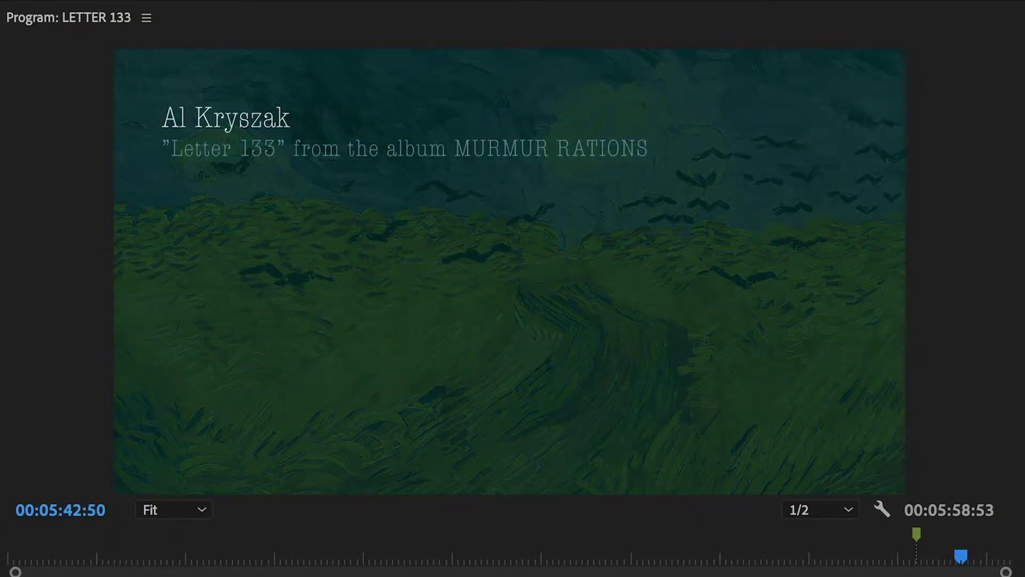
drag(961, 556, 916, 556)
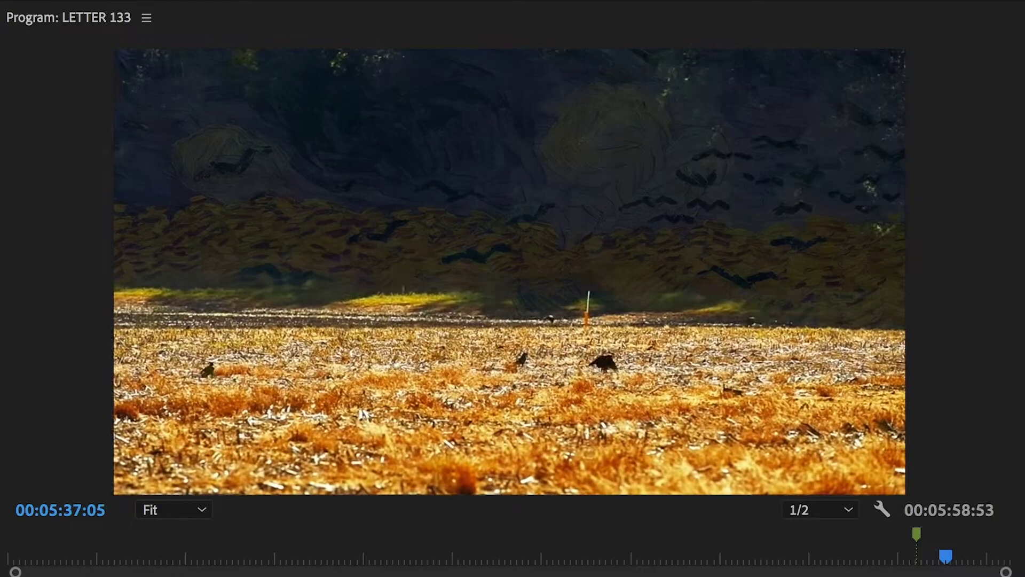
key(k)
key(l)
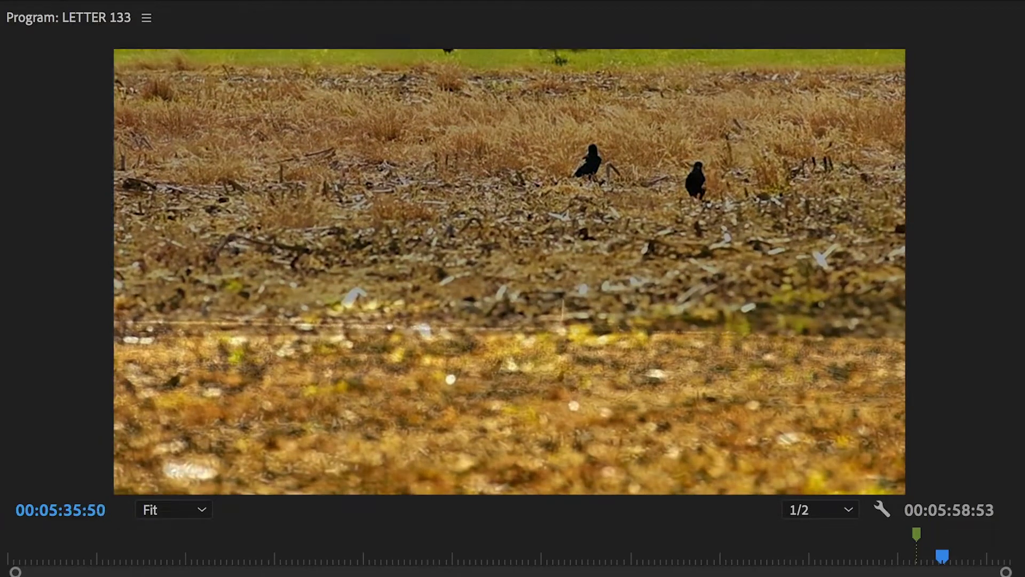